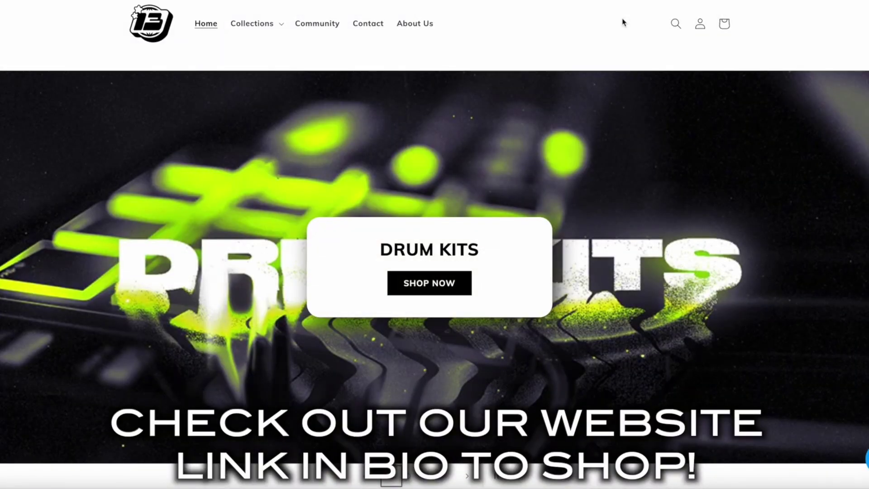
# - Look through the store's home page, past the new releases and best sellers to the collections
pyautogui.scroll(-5, 623, 21)
pyautogui.scroll(-10, 623, 22)
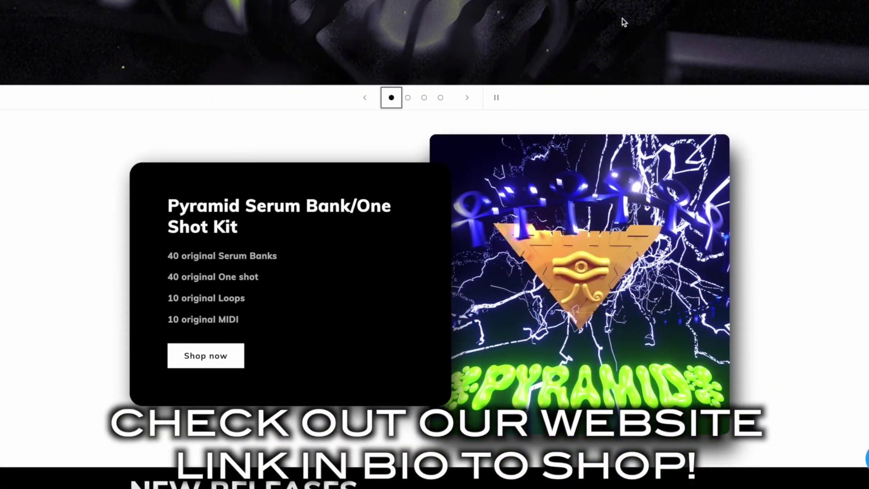
pyautogui.scroll(-11, 622, 20)
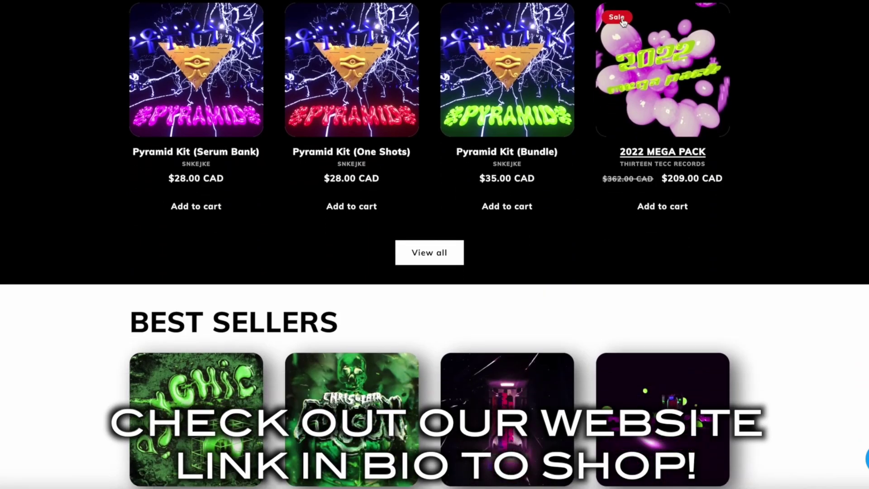
pyautogui.scroll(-11, 623, 22)
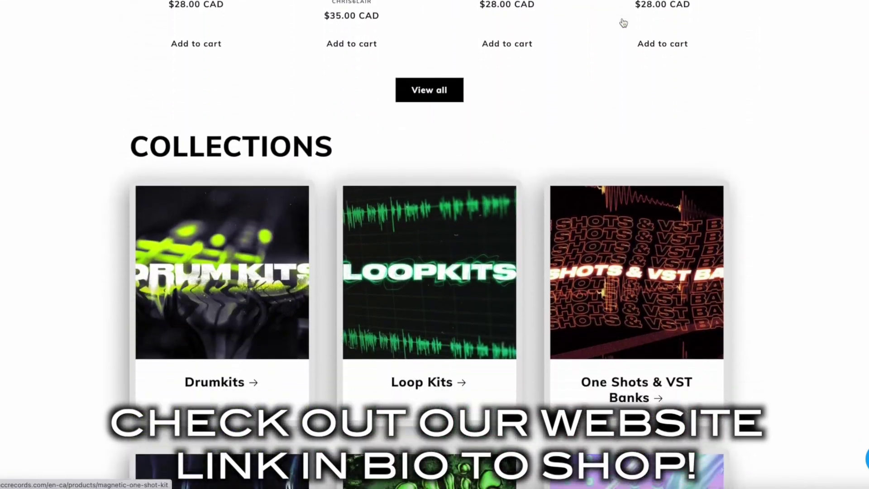
pyautogui.scroll(-9, 623, 22)
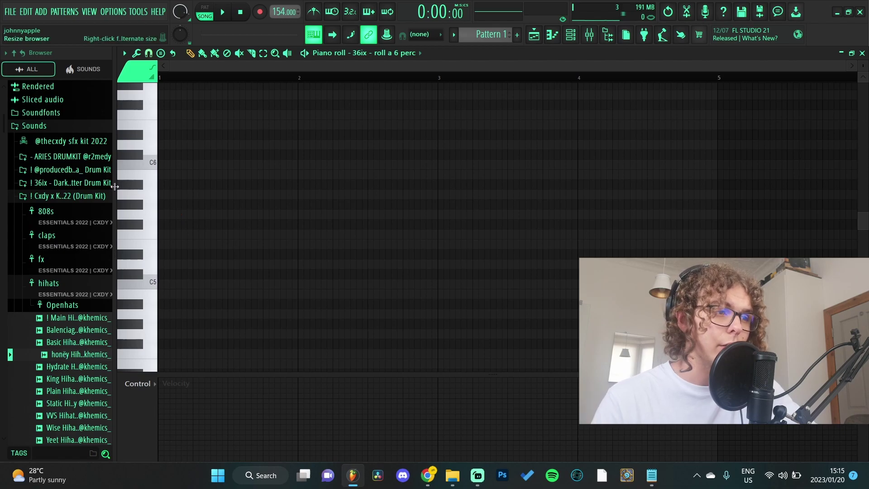
# - Place a D5 note at the start of bar 1 in the piano roll and adjust its length
pyautogui.click(174, 264)
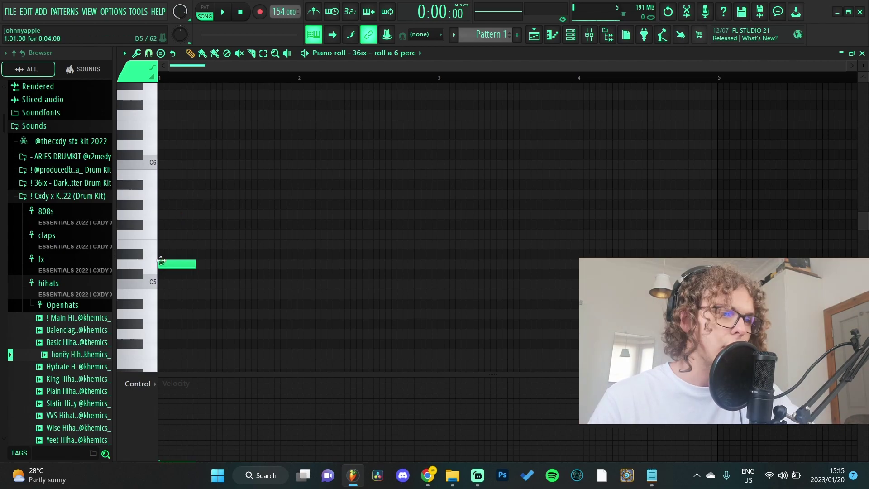
pyautogui.scroll(3, 249, 267)
pyautogui.moveTo(248, 267)
pyautogui.mouseDown()
pyautogui.moveTo(224, 267)
pyautogui.moveTo(241, 267)
pyautogui.mouseUp()
# - Set the piano roll snap to Line and resize the D5 note to four steps
pyautogui.click(148, 53)
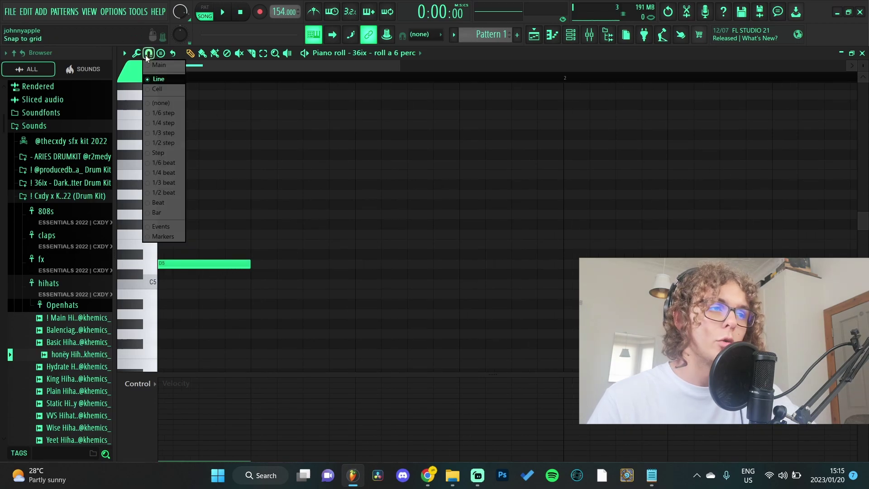
pyautogui.click(161, 79)
pyautogui.scroll(2, 174, 181)
pyautogui.moveTo(244, 264); pyautogui.dragTo(217, 263)
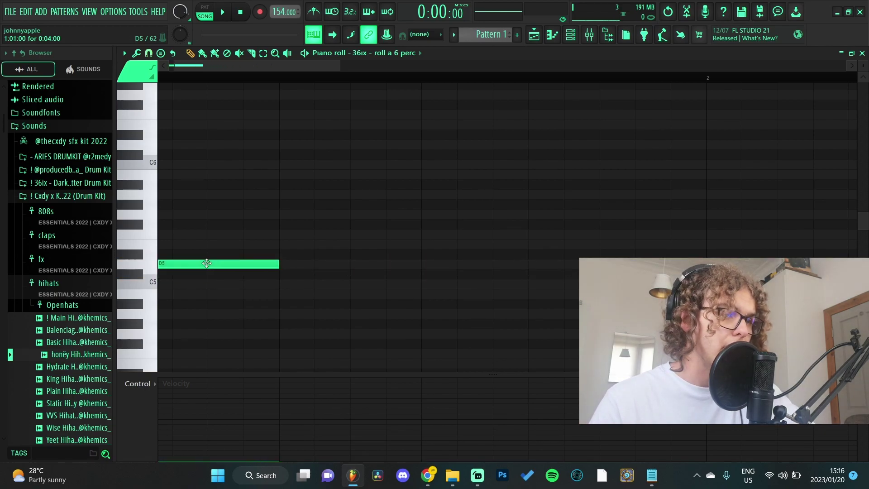
# - Arrange four-step D5, G5, B5, D6 and F6 notes off the grid in bar 1 and quantize them all
pyautogui.moveTo(201, 265); pyautogui.dragTo(294, 254)
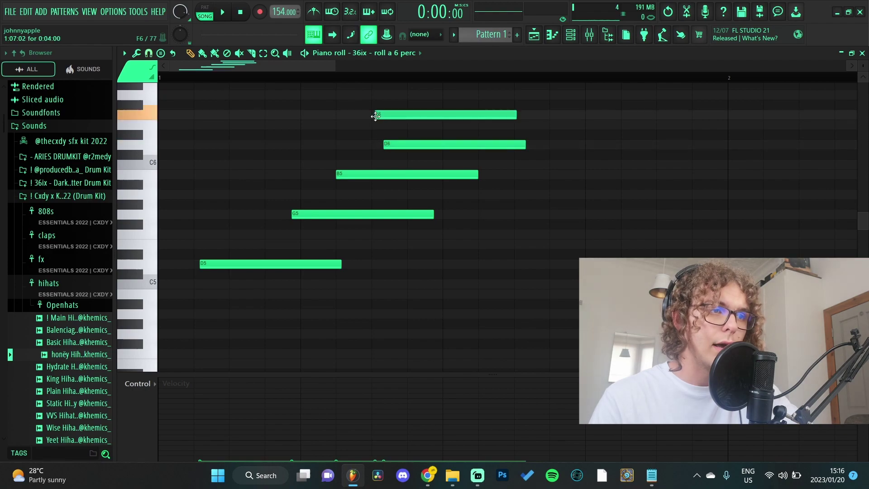
pyautogui.moveTo(374, 114); pyautogui.dragTo(330, 114)
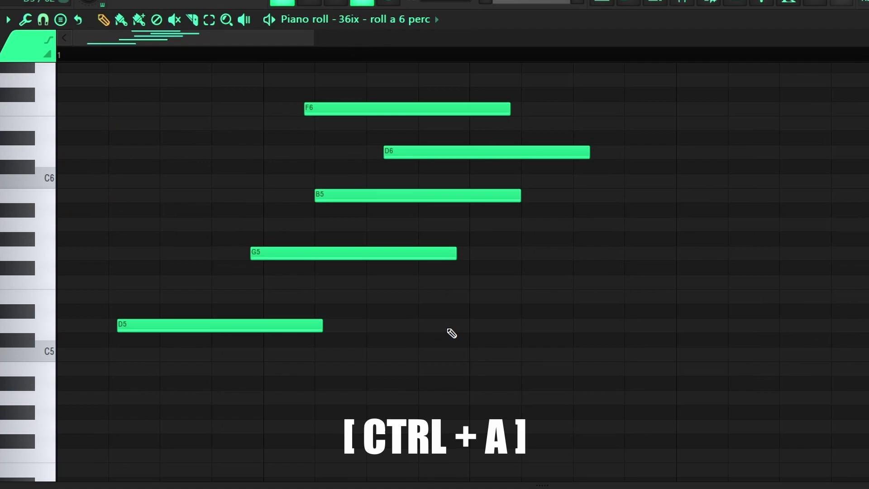
pyautogui.hotkey('ctrl', 'a')
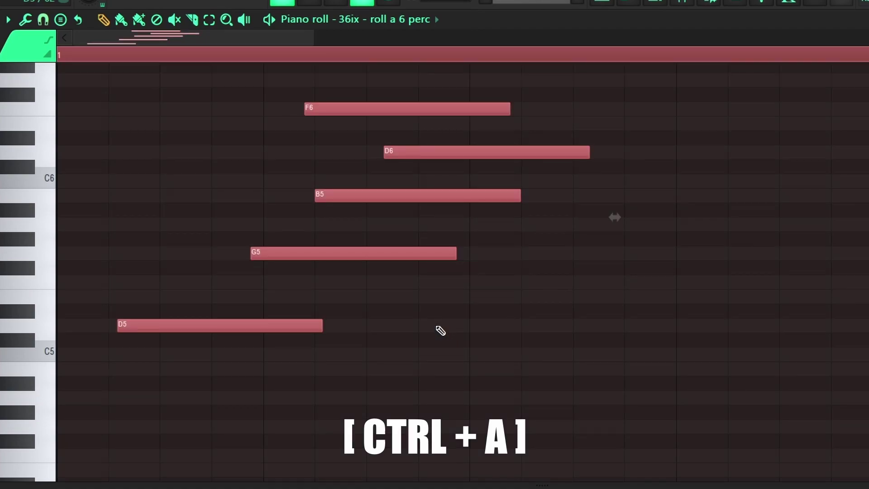
pyautogui.hotkey('ctrl', 'q')
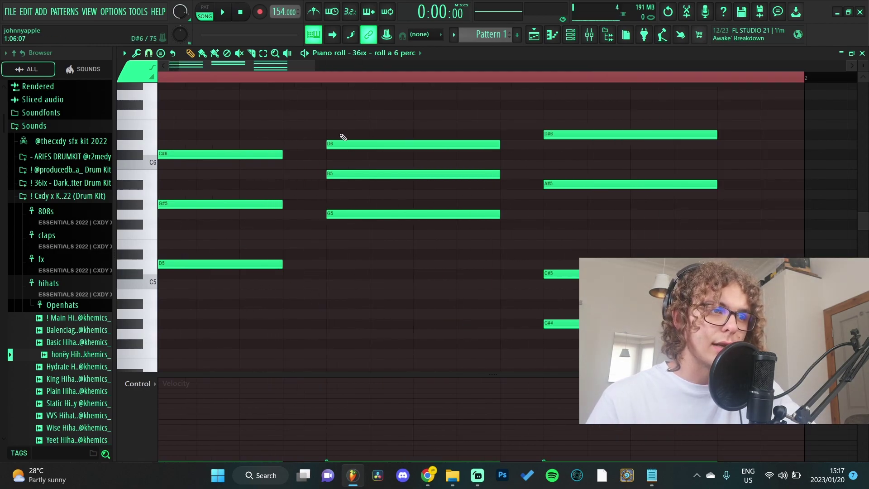
# - Lengthen the first chord's C#6 and G#5 notes by uneven amounts and apply legato to all notes
pyautogui.moveTo(281, 154); pyautogui.dragTo(301, 154)
pyautogui.moveTo(282, 204); pyautogui.dragTo(304, 204)
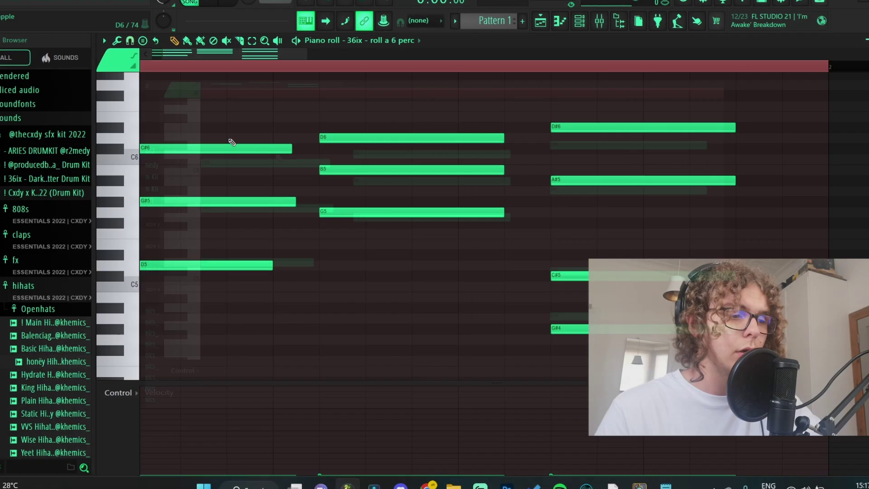
pyautogui.hotkey('ctrl', 'a')
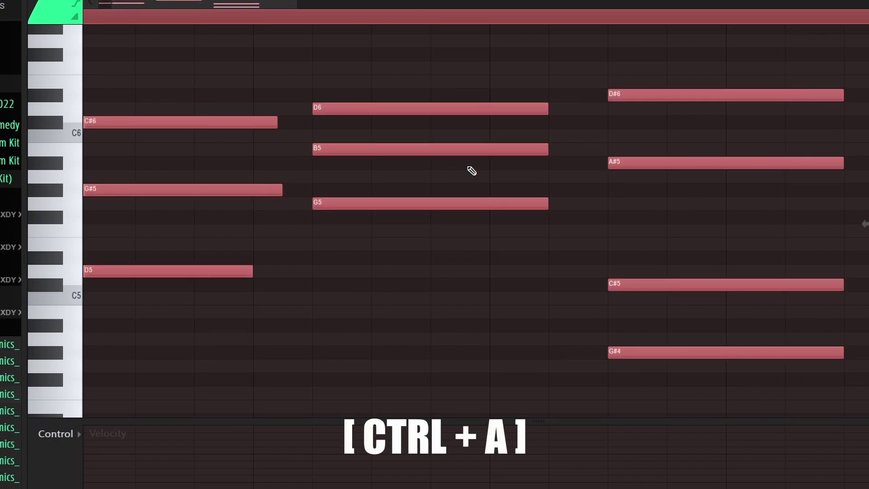
pyautogui.hotkey('ctrl', 'l')
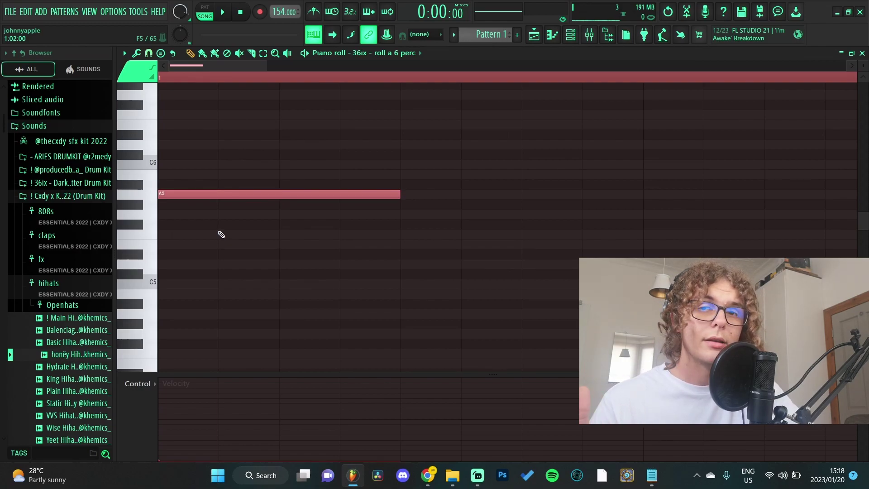
# - Build a chord on the A5 note by adding F6, B6 and F#7 at the start of bar 1
pyautogui.moveTo(286, 228); pyautogui.dragTo(288, 131)
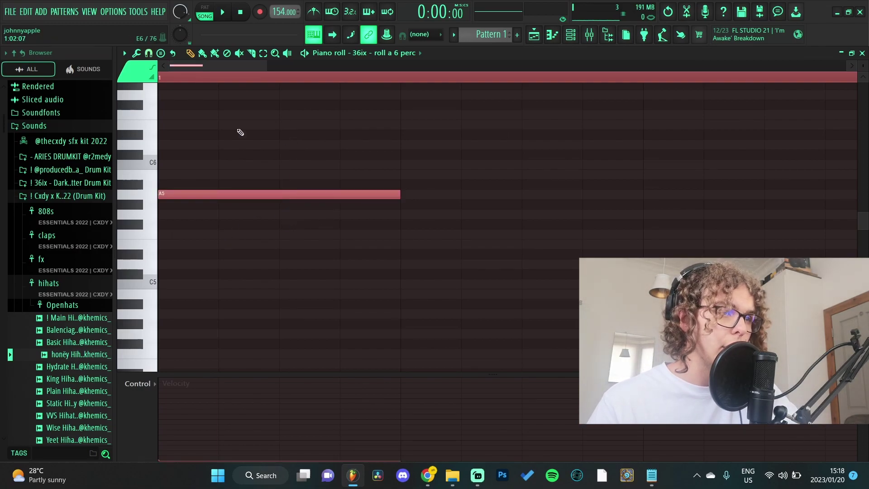
pyautogui.click(161, 115)
pyautogui.moveTo(252, 248); pyautogui.dragTo(194, 91)
pyautogui.scroll(2, 384, 207)
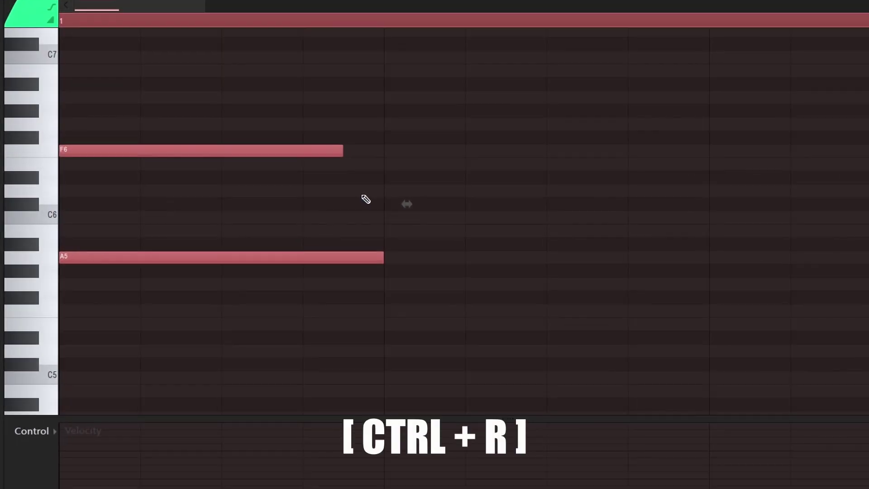
pyautogui.hotkey('ctrl', 'r')
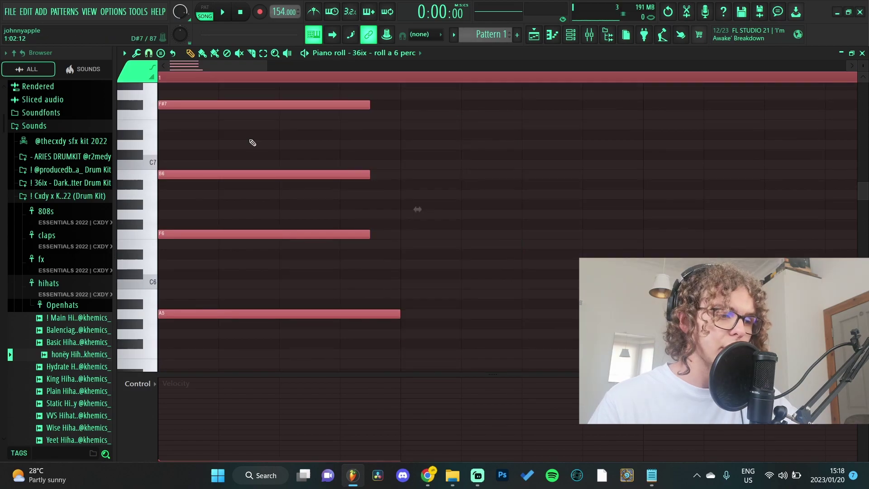
# - Preview the arpeggiator on all of the chord's notes and close it without accepting
pyautogui.hotkey('ctrl', 'a')
pyautogui.hotkey('alt', 'a')
pyautogui.moveTo(404, 144); pyautogui.dragTo(627, 145)
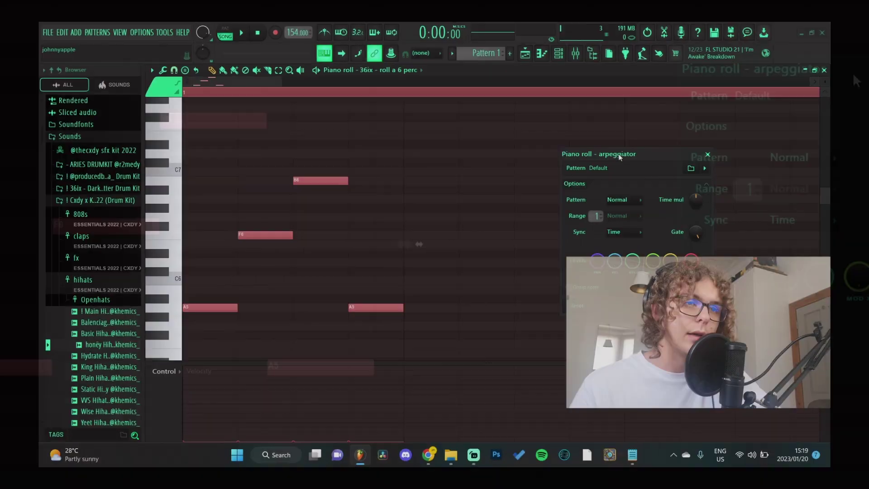
pyautogui.moveTo(706, 109); pyautogui.dragTo(594, 88)
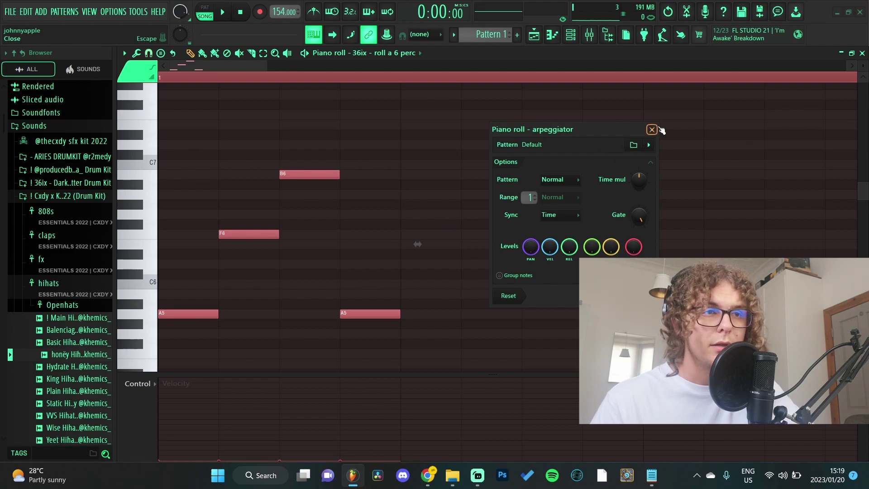
pyautogui.click(651, 130)
# - Try the Strumizer on the chord, adjusting the start time strength
pyautogui.hotkey('alt', 's')
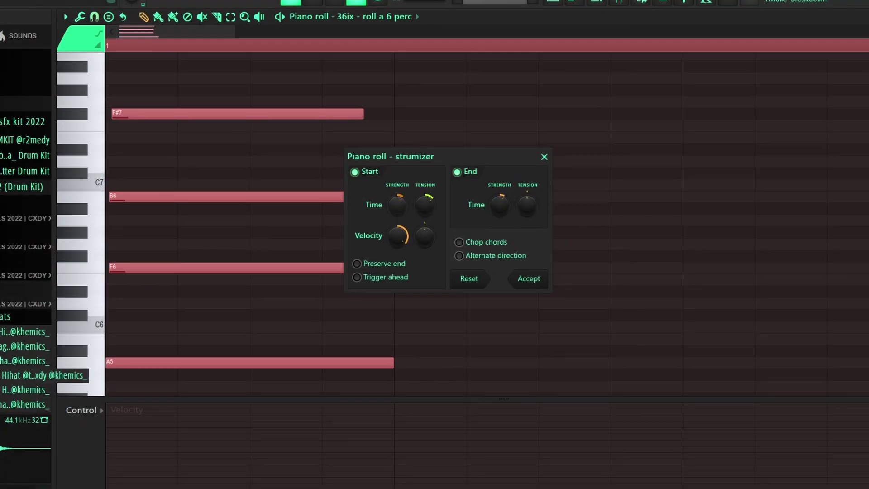
pyautogui.moveTo(403, 211)
pyautogui.mouseDown()
pyautogui.moveTo(403, 169)
pyautogui.moveTo(402, 212)
pyautogui.mouseUp()
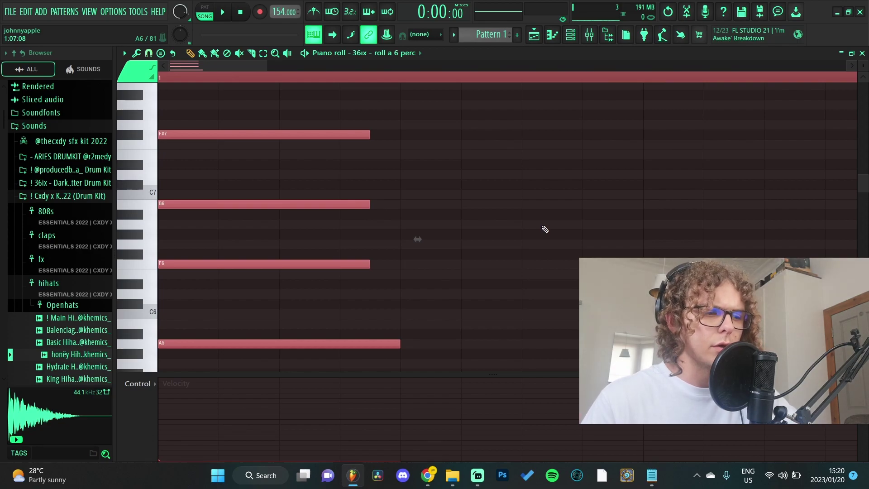
# - Try the Flamer on the chord, adjusting its time, lowering its velocity and toggling the Before and Absolute options
pyautogui.hotkey('alt', 'f')
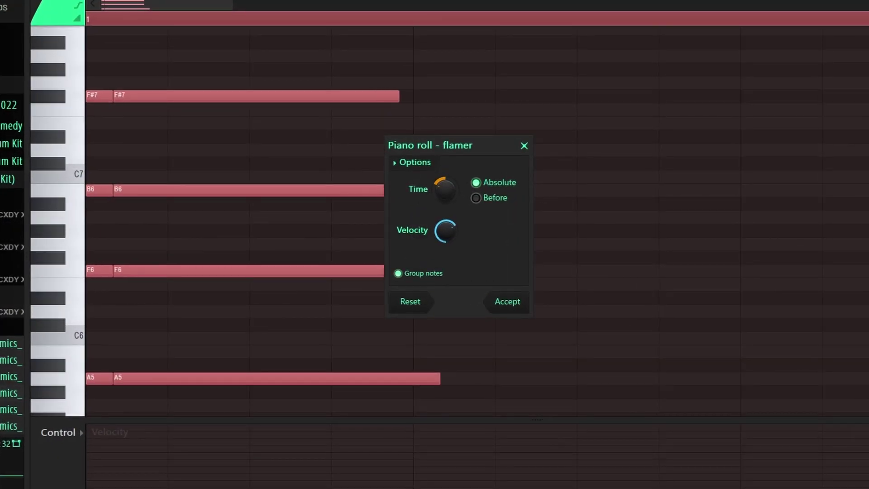
pyautogui.moveTo(446, 190)
pyautogui.mouseDown()
pyautogui.moveTo(446, 218)
pyautogui.moveTo(445, 180)
pyautogui.mouseUp()
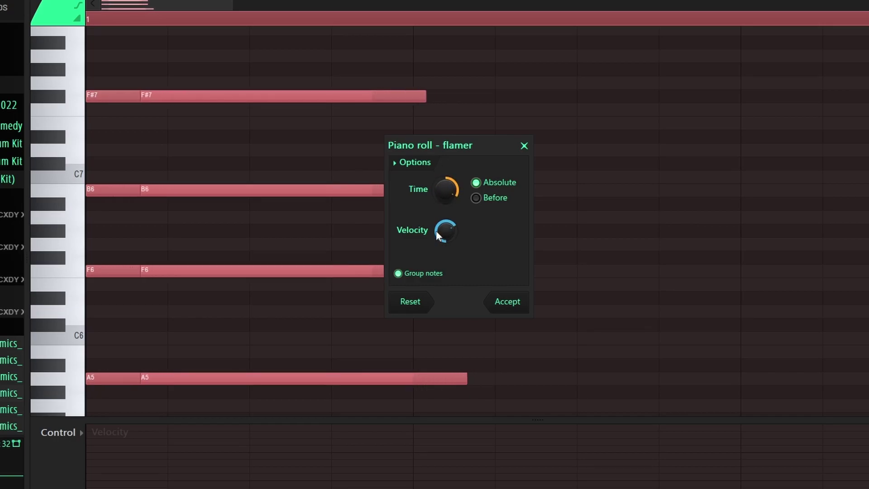
pyautogui.moveTo(446, 231); pyautogui.dragTo(446, 249)
pyautogui.click(476, 198)
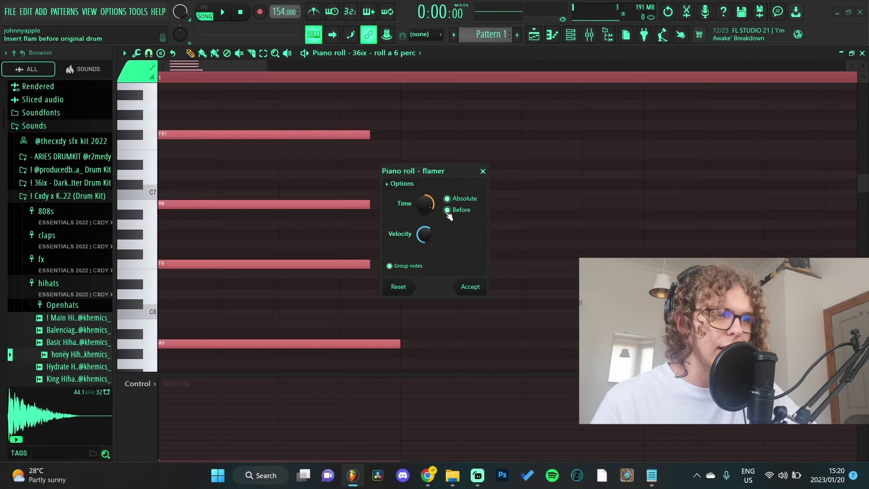
pyautogui.moveTo(446, 190); pyautogui.dragTo(446, 203)
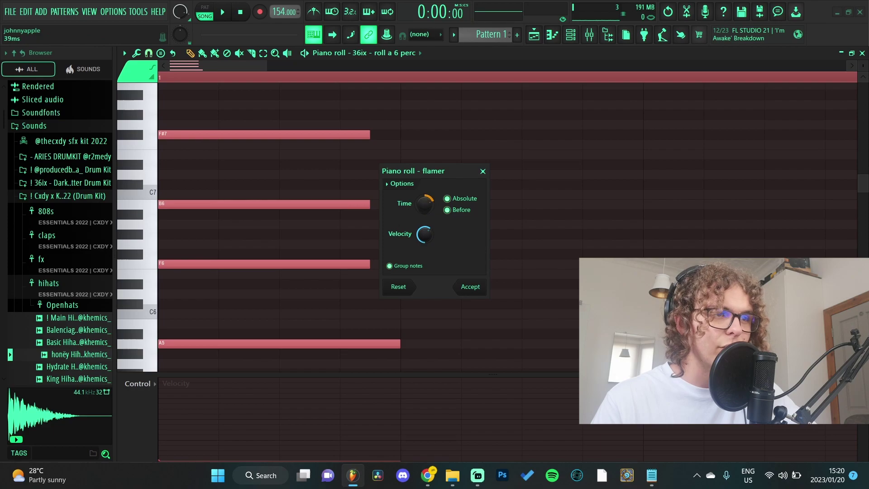
pyautogui.click(454, 198)
pyautogui.click(457, 210)
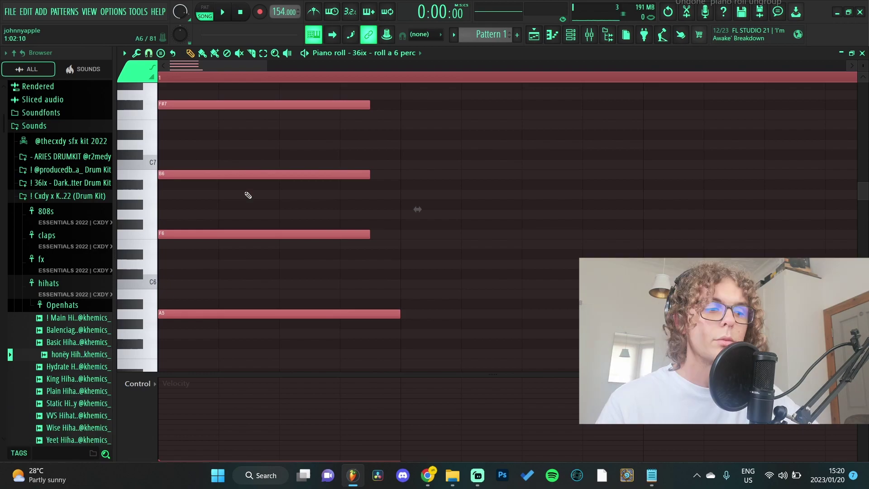
# - Ungroup the chord's notes
pyautogui.hotkey('alt', 'g')
pyautogui.scroll(3, 291, 218)
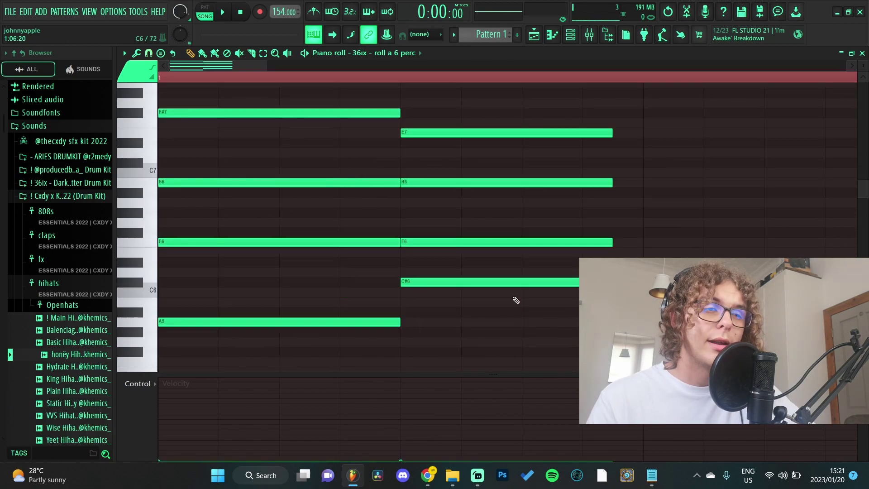
# - Select all notes and shift the shared boundary between the two chords one step later, keeping the chords adjoining
pyautogui.hotkey('ctrl', 'a')
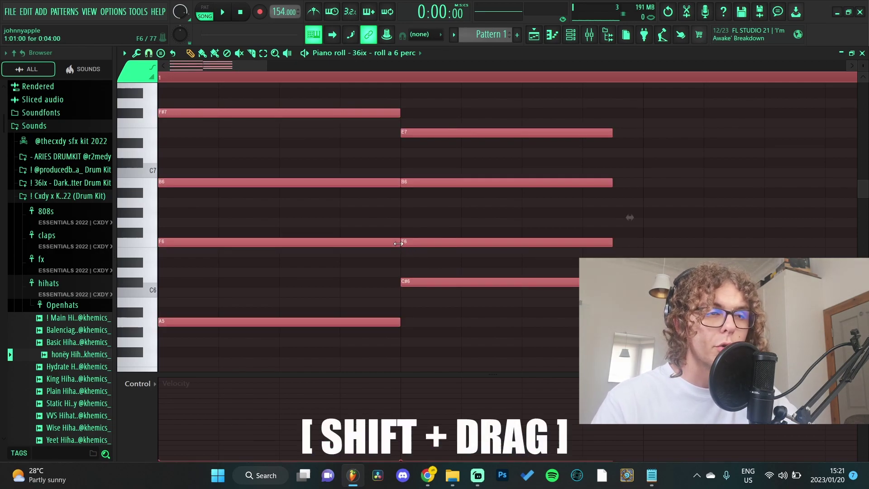
pyautogui.moveTo(398, 244)
pyautogui.mouseDown()
pyautogui.moveTo(524, 252)
pyautogui.moveTo(272, 247)
pyautogui.moveTo(496, 250)
pyautogui.moveTo(384, 254)
pyautogui.mouseUp()
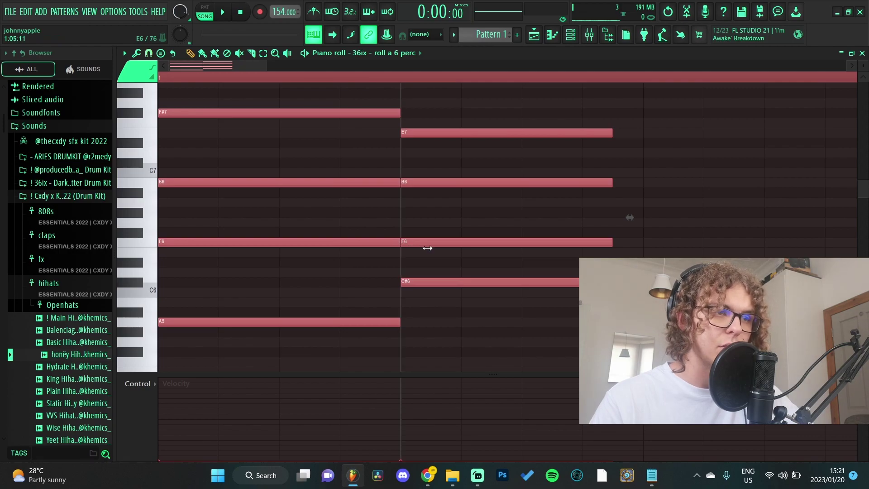
pyautogui.moveTo(427, 249)
pyautogui.mouseDown()
pyautogui.moveTo(448, 245)
pyautogui.moveTo(438, 226)
pyautogui.mouseUp()
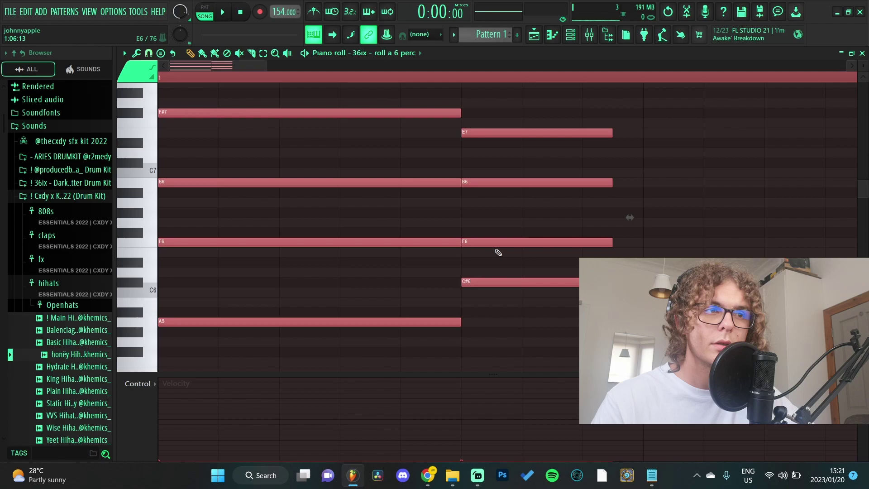
# - Try slicing through the first chord's lower notes with the Slice tool
pyautogui.scroll(-1, 497, 251)
pyautogui.hotkey('ctrl', 'a')
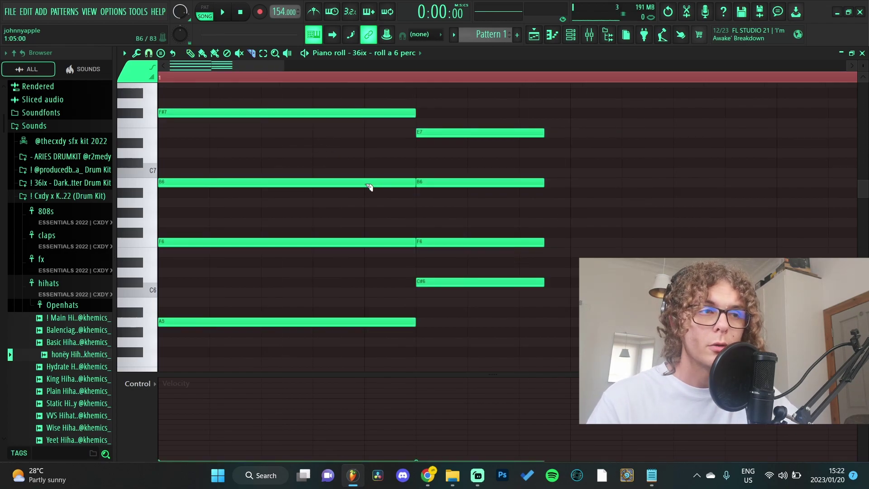
pyautogui.moveTo(370, 341); pyautogui.dragTo(308, 204)
pyautogui.moveTo(475, 180); pyautogui.dragTo(338, 239)
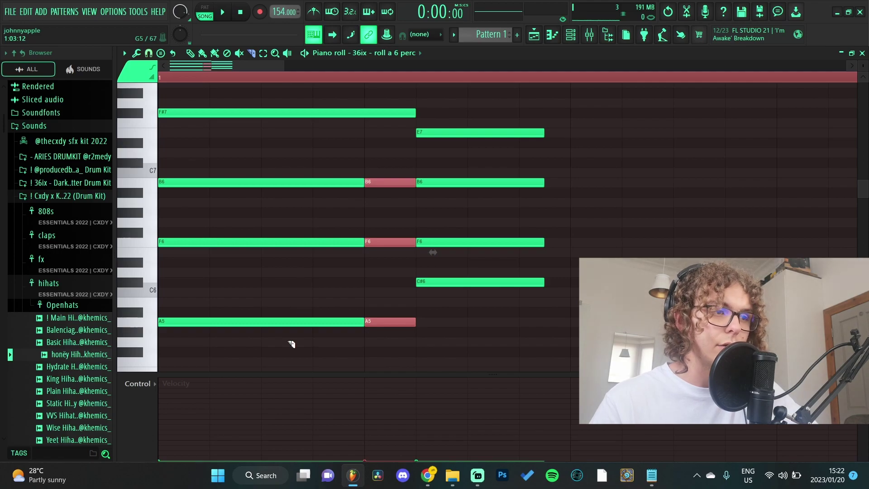
pyautogui.moveTo(314, 356); pyautogui.dragTo(313, 155)
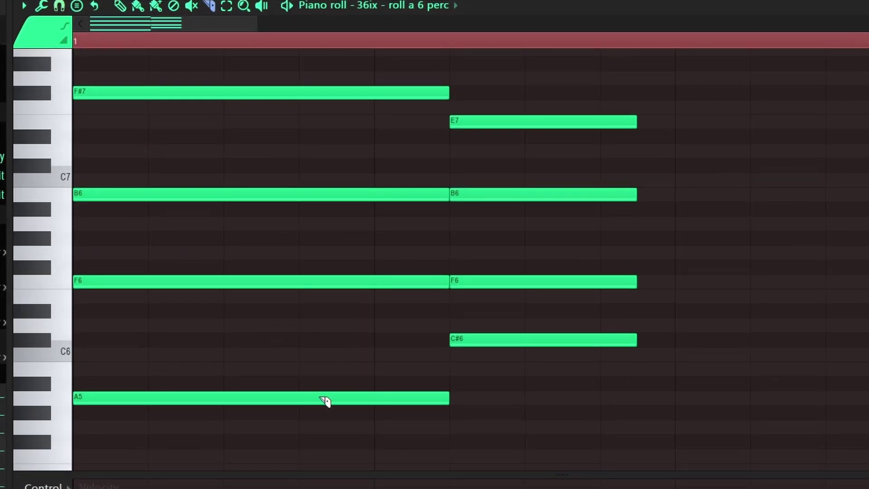
# - Slice away parts of the first chord, trimming A5 and F#7 to three steps, B6 to four, and removing F6's first two steps
pyautogui.rightClick(331, 324)
pyautogui.rightClick(222, 285)
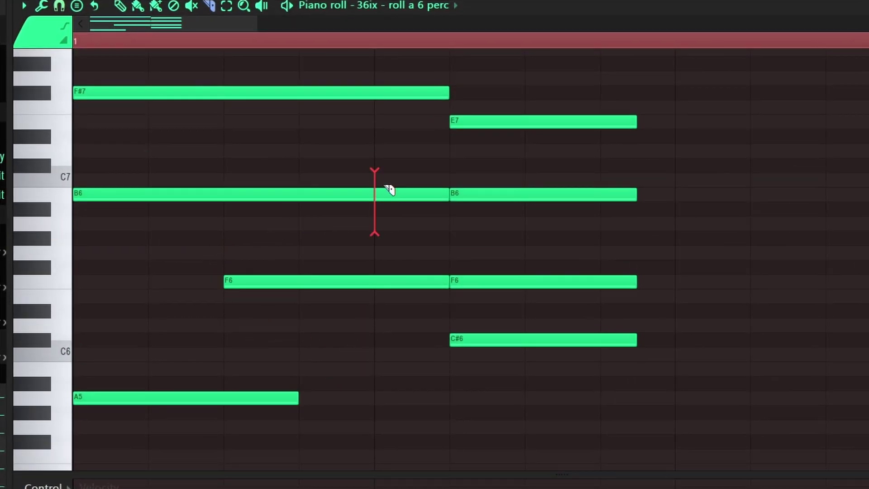
pyautogui.rightClick(388, 192)
pyautogui.rightClick(344, 92)
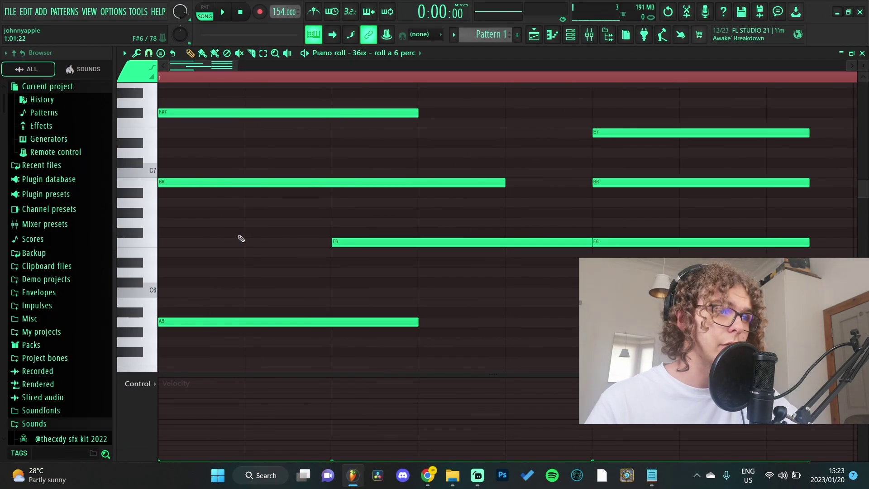
# - Activate the Slice tool and cycle through the piano roll tools to the Delete tool
pyautogui.click(254, 53)
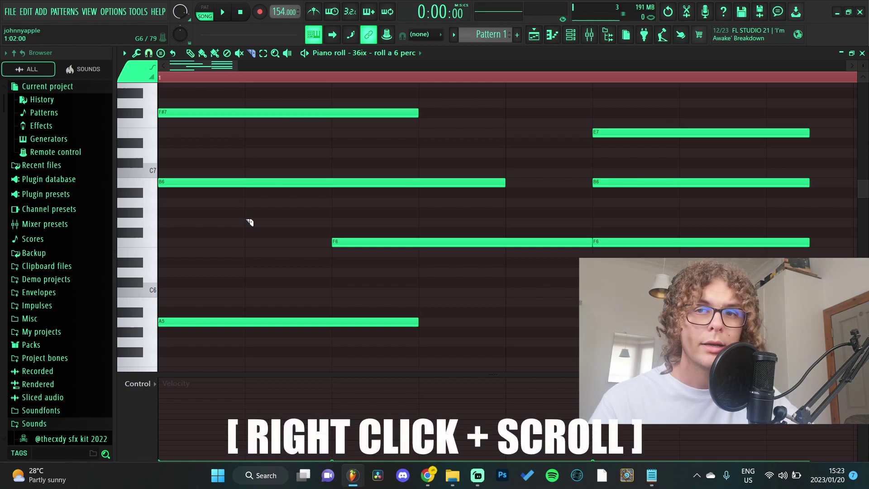
pyautogui.scroll(3, 239, 223)
pyautogui.scroll(2, 238, 223)
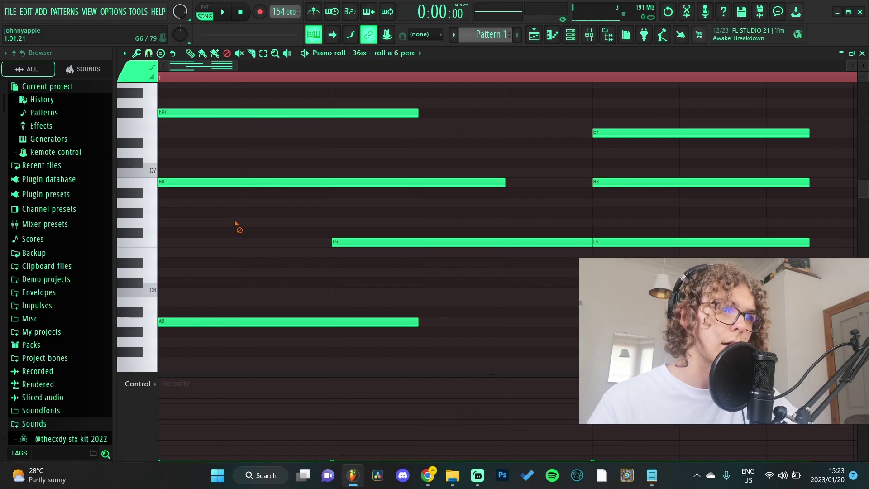
pyautogui.scroll(-2, 238, 224)
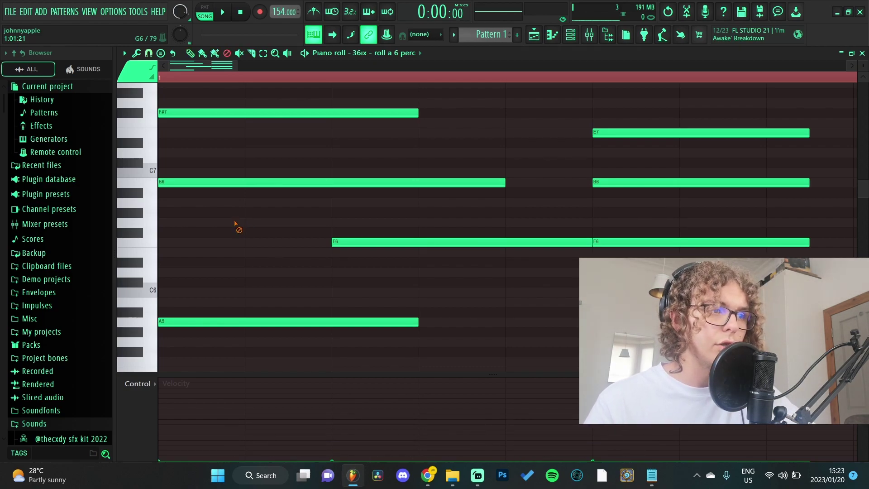
pyautogui.scroll(2, 231, 246)
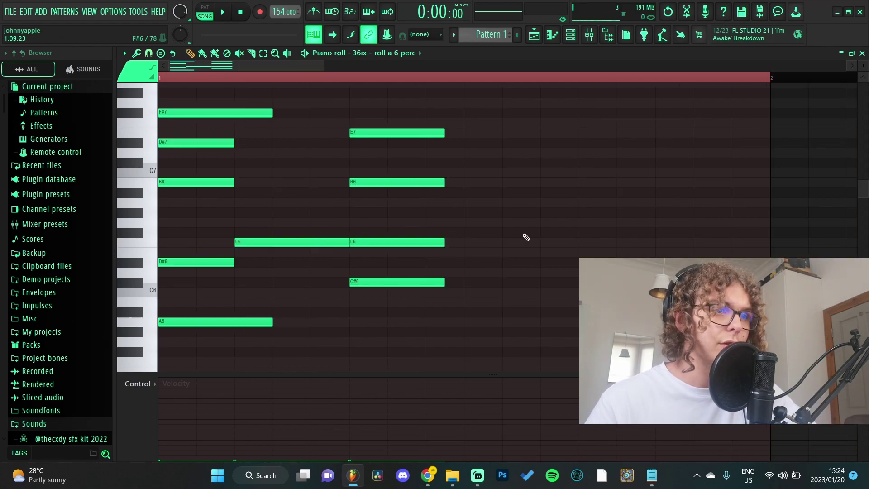
# - Try muting individual chord notes, including the second chord's B6 and the first chord's D#7, and undo the changes
pyautogui.rightClick(493, 200)
pyautogui.rightClick(493, 200)
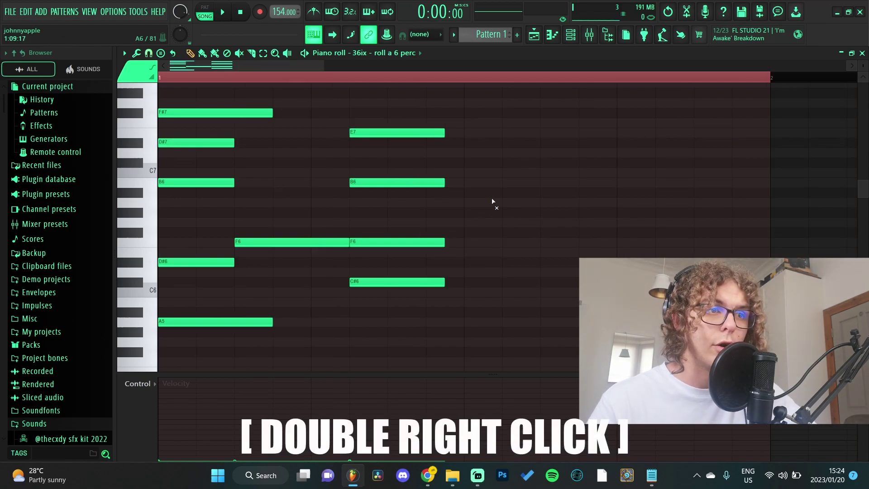
pyautogui.rightClick(398, 182)
pyautogui.rightClick(399, 182)
pyautogui.rightClick(199, 143)
pyautogui.rightClick(199, 142)
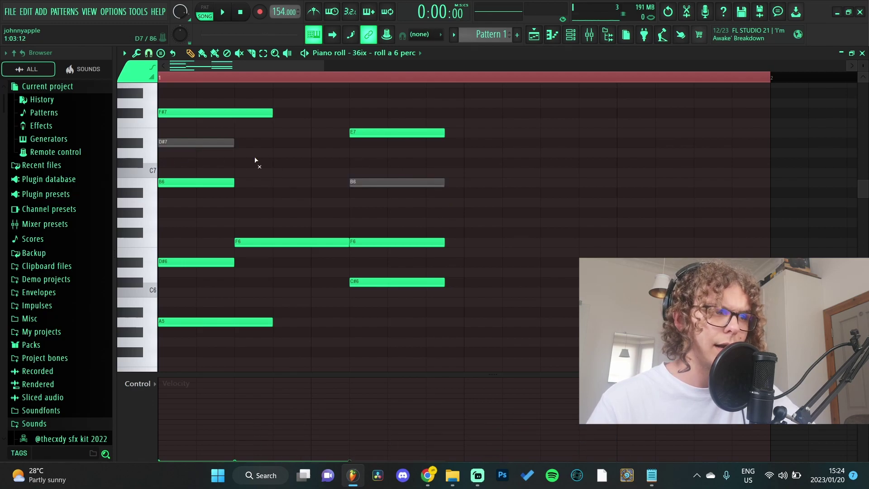
pyautogui.hotkey('ctrl', 'z')
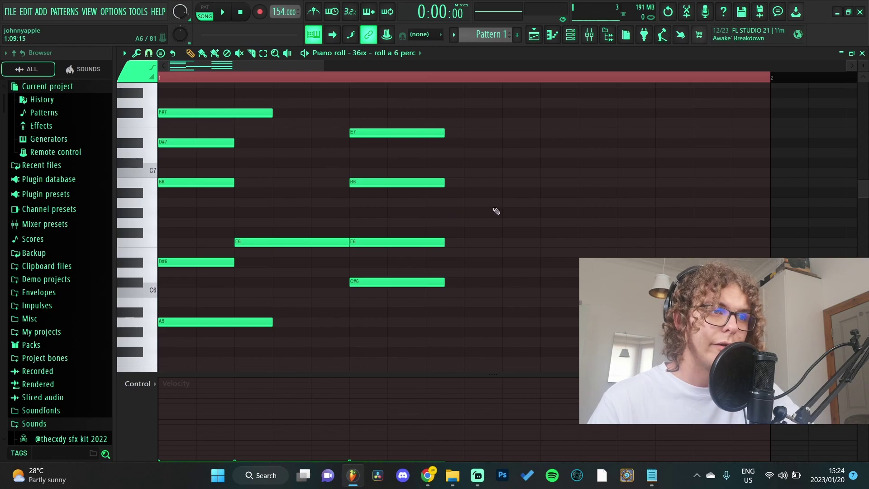
pyautogui.scroll(-2, 496, 211)
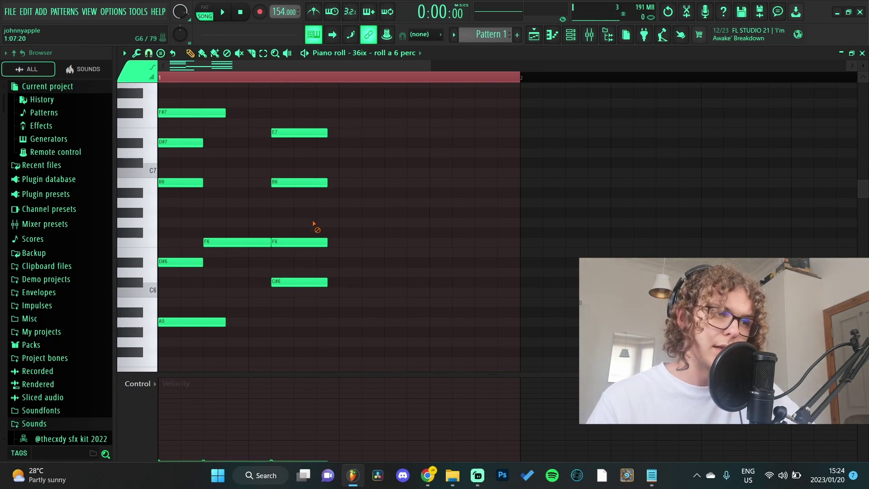
pyautogui.click(292, 183)
pyautogui.hotkey('ctrl', 'z')
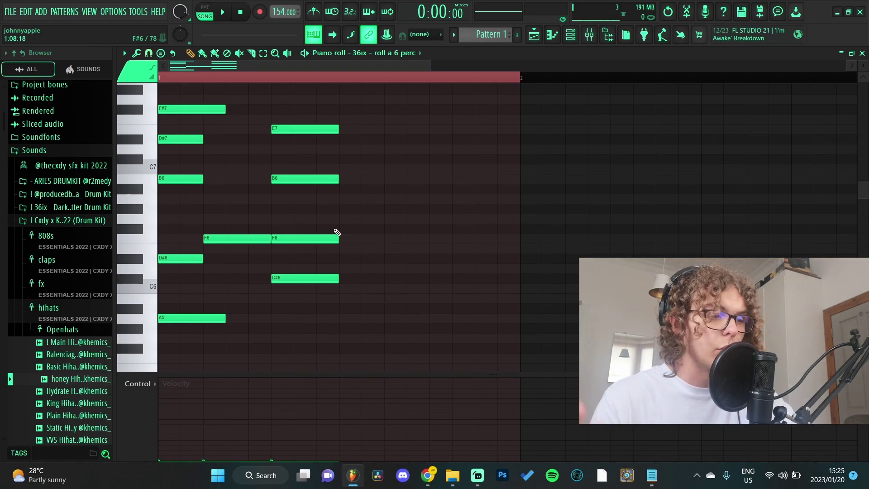
# - Select all notes in both chords and try placing copies of them further along the pattern
pyautogui.hotkey('ctrl', 'a')
pyautogui.scroll(1, 383, 250)
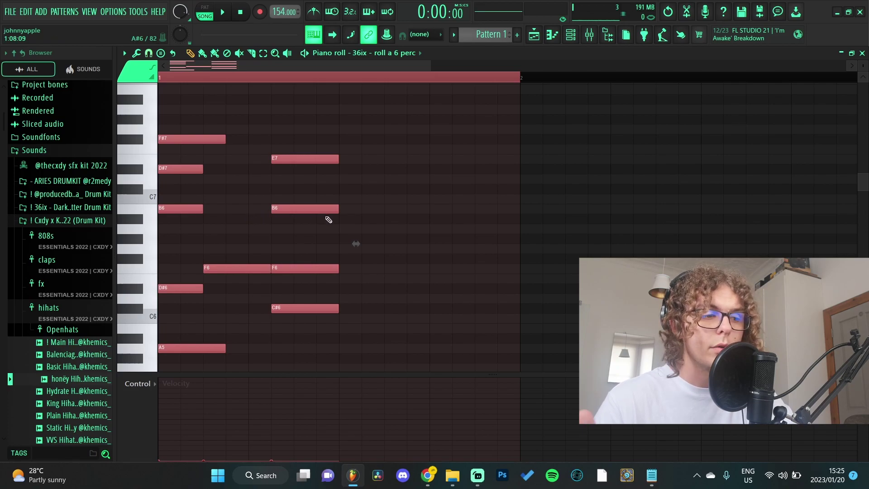
pyautogui.moveTo(316, 208); pyautogui.dragTo(324, 207)
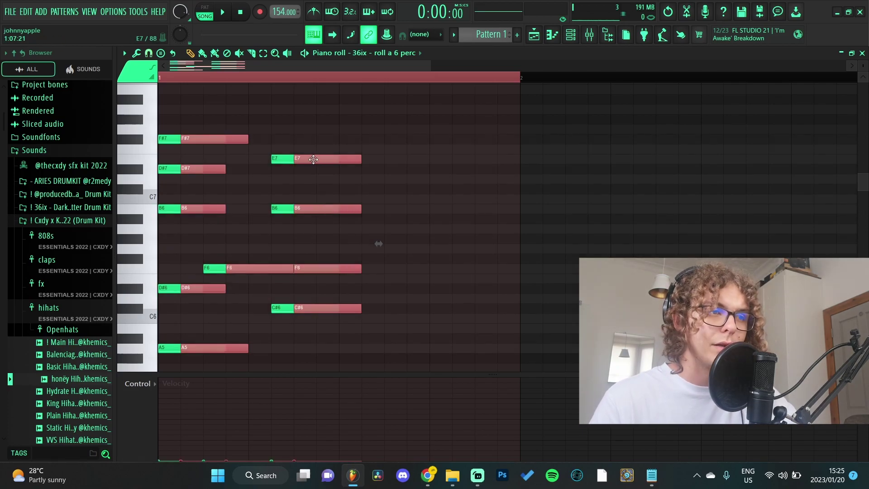
pyautogui.moveTo(314, 160); pyautogui.dragTo(485, 148)
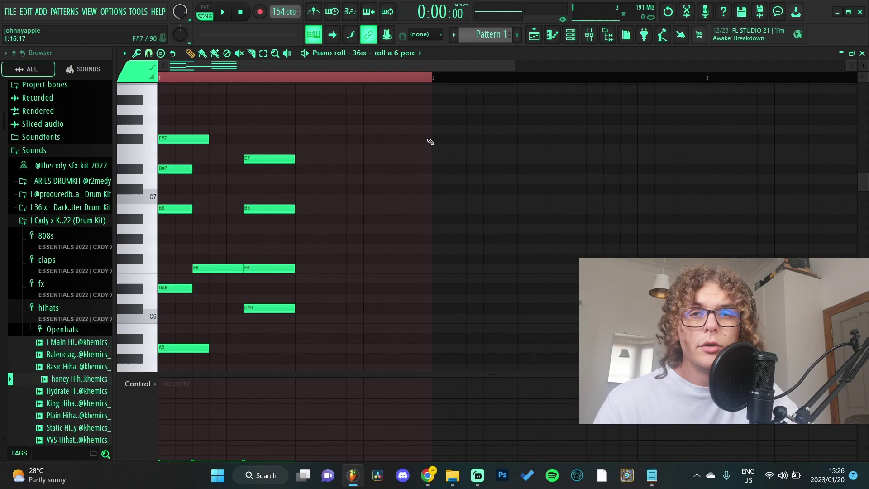
# - Select the whole of bar 1 on the timeline and duplicate its notes into bar 2
pyautogui.click(435, 78)
pyautogui.moveTo(435, 76); pyautogui.dragTo(49, 91)
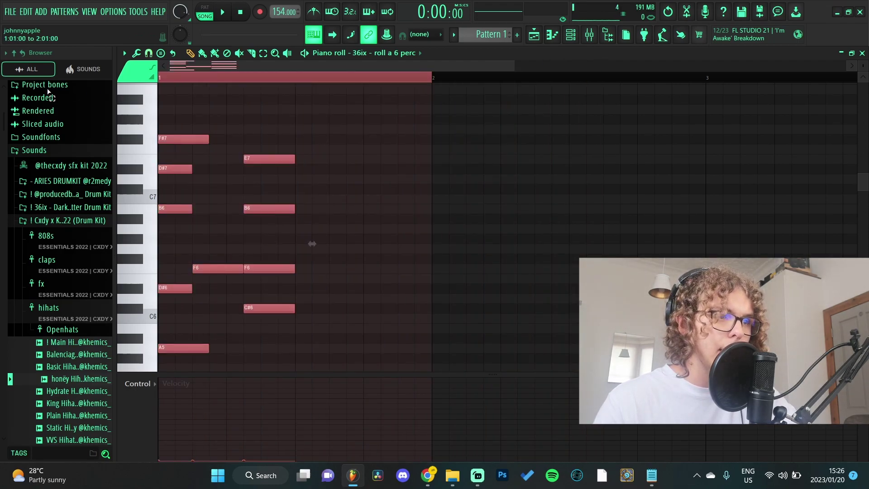
pyautogui.hotkey('ctrl', 'b')
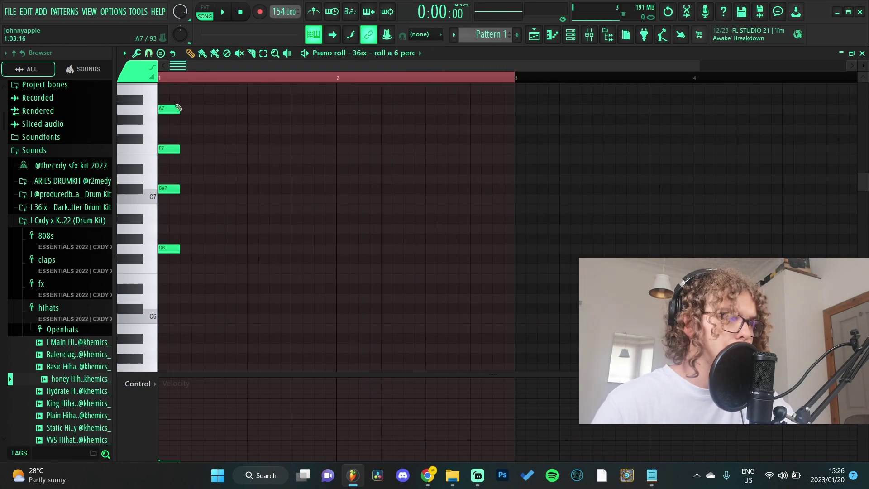
pyautogui.click(124, 53)
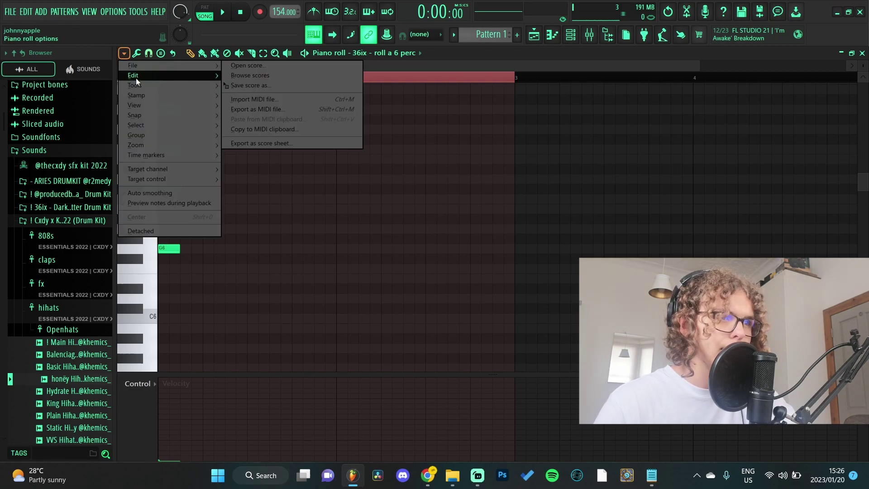
pyautogui.moveTo(137, 86)
pyautogui.moveTo(139, 63)
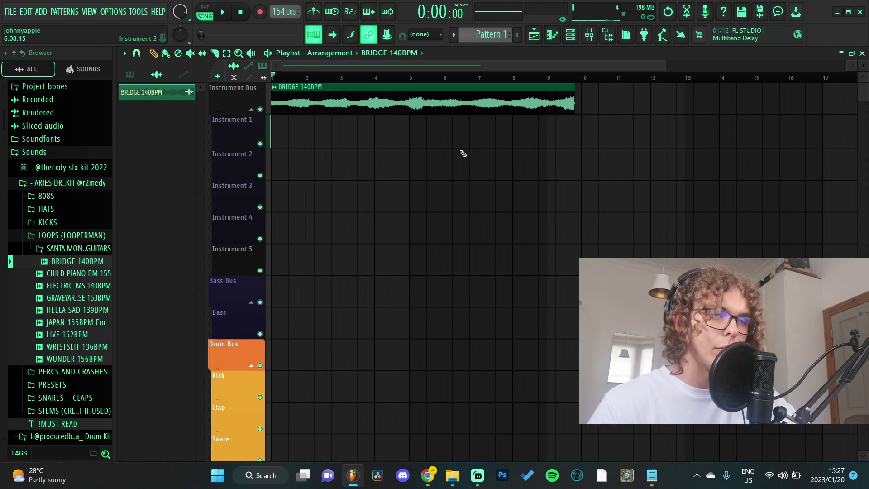
# - Slice the BRIDGE 140BPM audio clip at bar 9 and remove the leftover piece after the cut
pyautogui.click(215, 53)
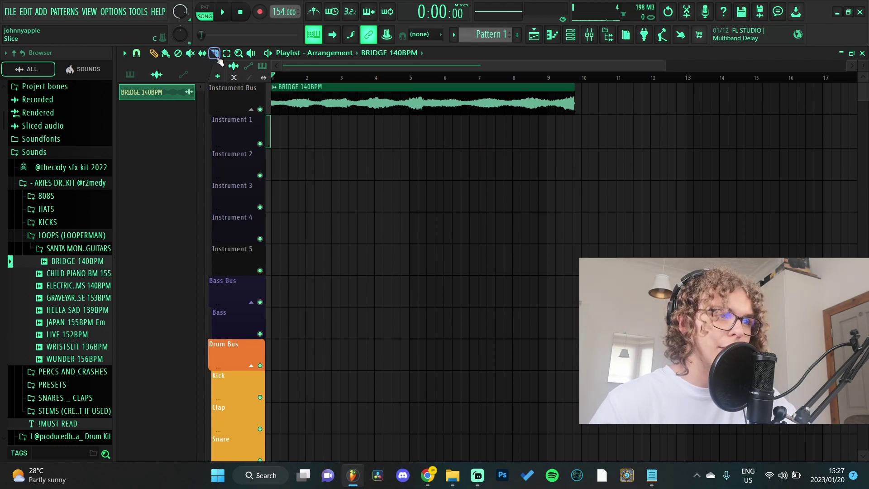
pyautogui.moveTo(549, 117); pyautogui.dragTo(549, 84)
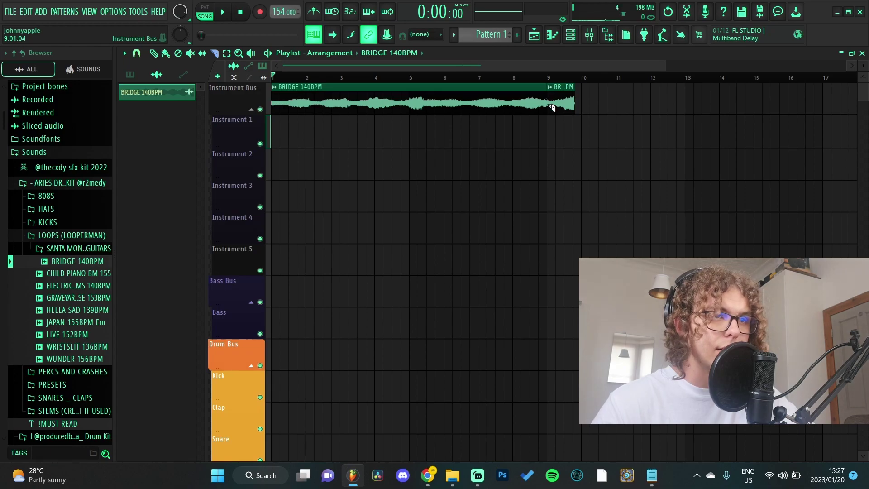
pyautogui.hotkey('ctrl', 'z')
pyautogui.moveTo(551, 115); pyautogui.dragTo(549, 84)
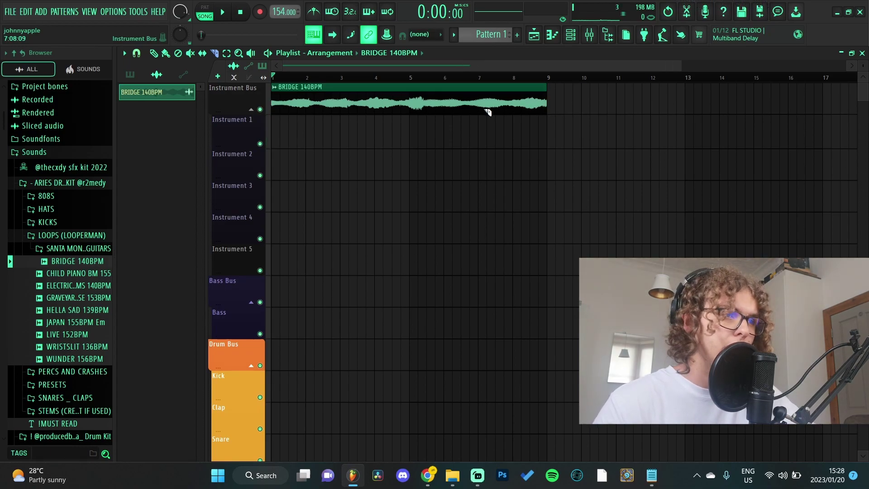
# - Switch back to the Draw tool, select the BRIDGE 140BPM clip and try duplicating it from bar 9 onwards
pyautogui.click(154, 53)
pyautogui.moveTo(478, 176); pyautogui.dragTo(407, 50)
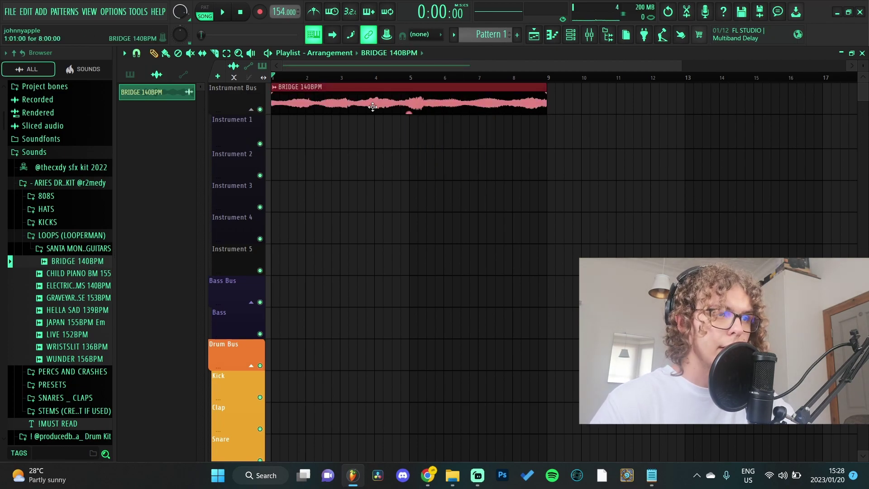
pyautogui.moveTo(373, 106); pyautogui.dragTo(683, 109)
pyautogui.rightClick(667, 111)
pyautogui.hotkey('ctrl', 'b')
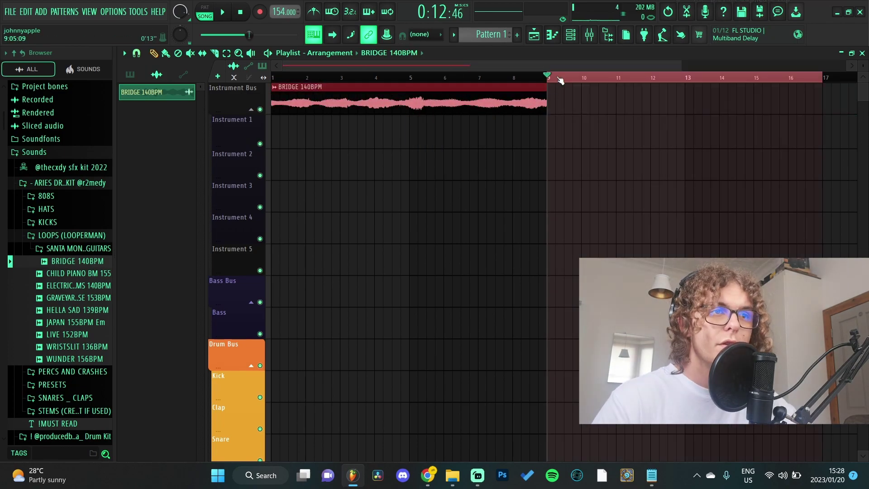
pyautogui.moveTo(547, 78); pyautogui.dragTo(272, 77)
pyautogui.hotkey('ctrl', 'd')
# - Shift the BRIDGE 140BPM clip off the grid, quantize its start, and return it to the beginning of bar 1
pyautogui.scroll(4, 265, 117)
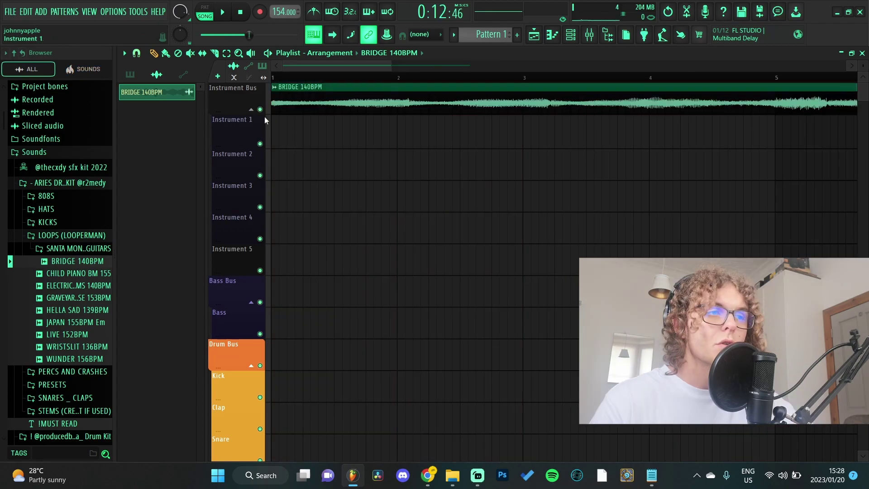
pyautogui.scroll(2, 264, 116)
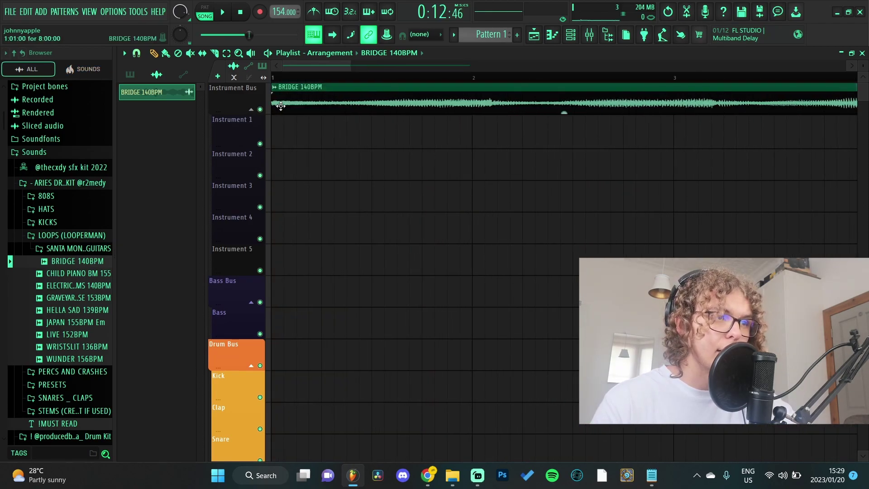
pyautogui.moveTo(281, 107); pyautogui.dragTo(299, 105)
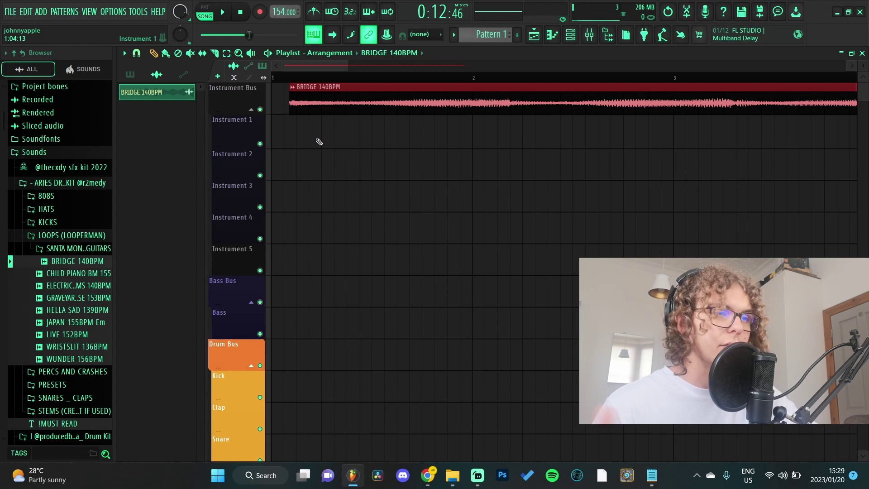
pyautogui.hotkey('shift', 'q')
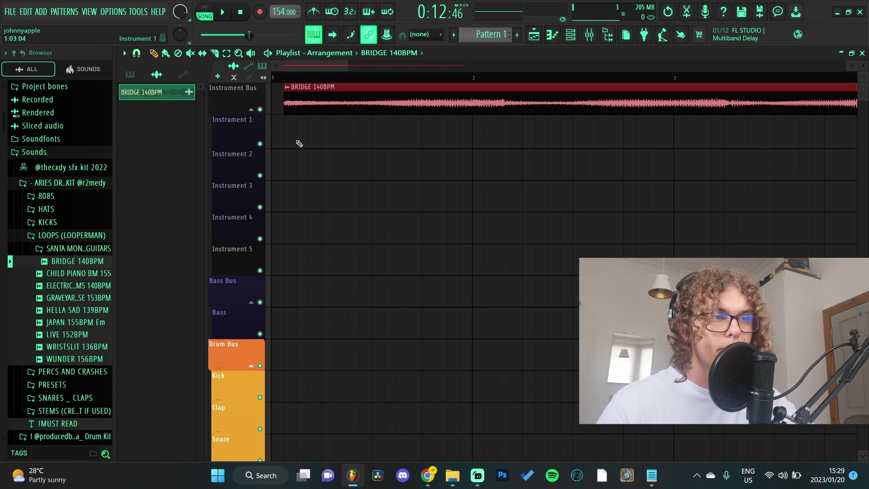
pyautogui.moveTo(294, 95); pyautogui.dragTo(281, 96)
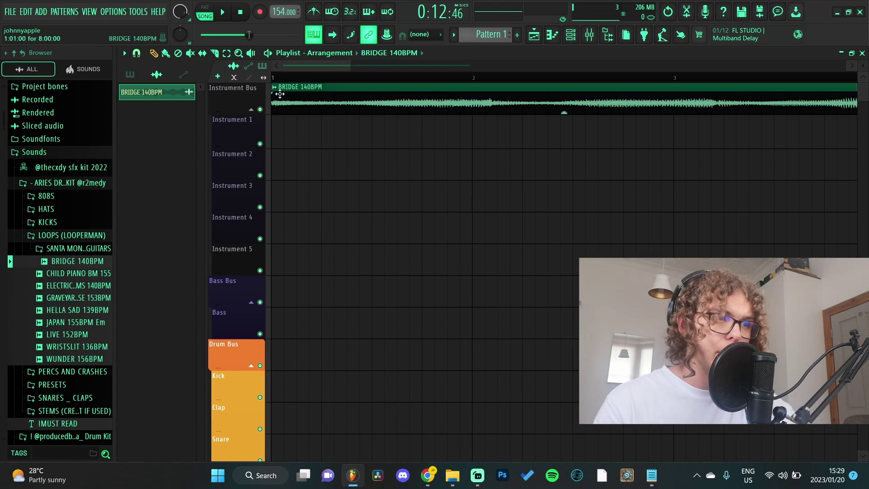
# - Add a fade-in about two-thirds of a bar long to the BRIDGE 140BPM clip and adjust its gain
pyautogui.moveTo(273, 89); pyautogui.dragTo(410, 93)
pyautogui.moveTo(564, 112); pyautogui.dragTo(564, 94)
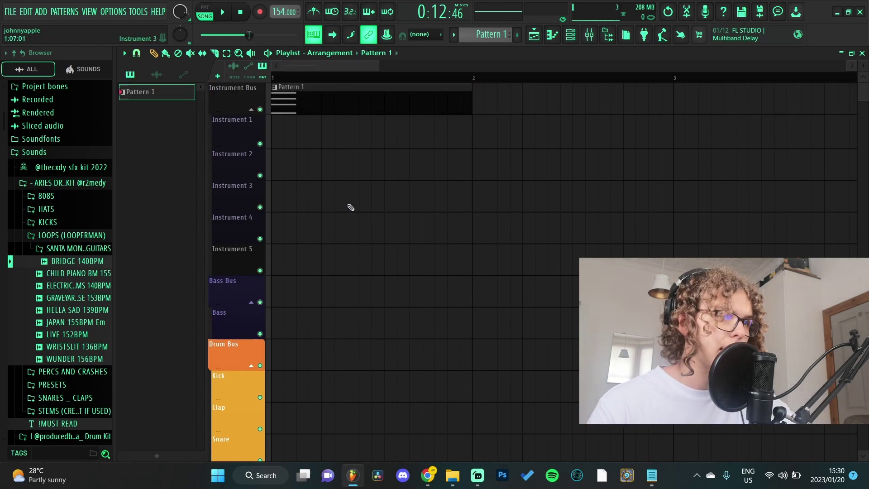
# - Select the Pattern 1 clip in bar 1 and duplicate it into bar 2
pyautogui.scroll(1, 320, 107)
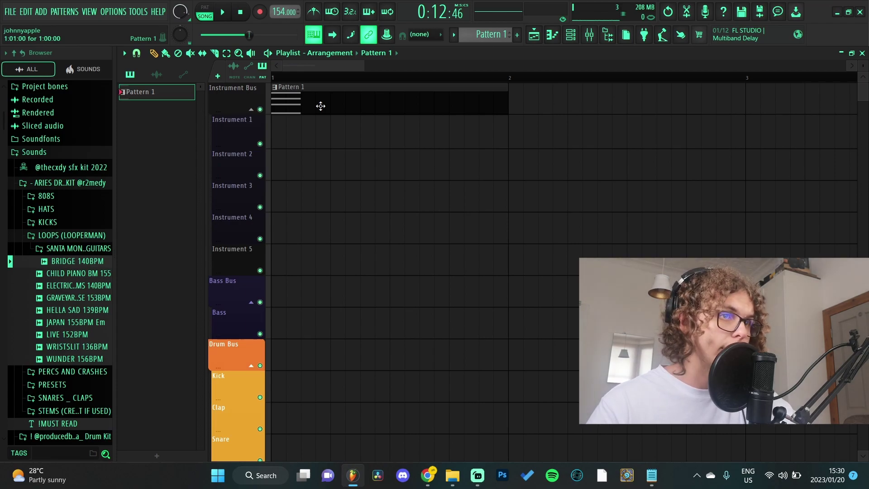
pyautogui.scroll(-1, 400, 111)
pyautogui.moveTo(530, 84); pyautogui.dragTo(429, 106)
pyautogui.hotkey('ctrl', 'b')
# - Select both Pattern 1 clips and merge them into a single two-bar pattern clip
pyautogui.scroll(-2, 468, 153)
pyautogui.moveTo(512, 150); pyautogui.dragTo(306, 113)
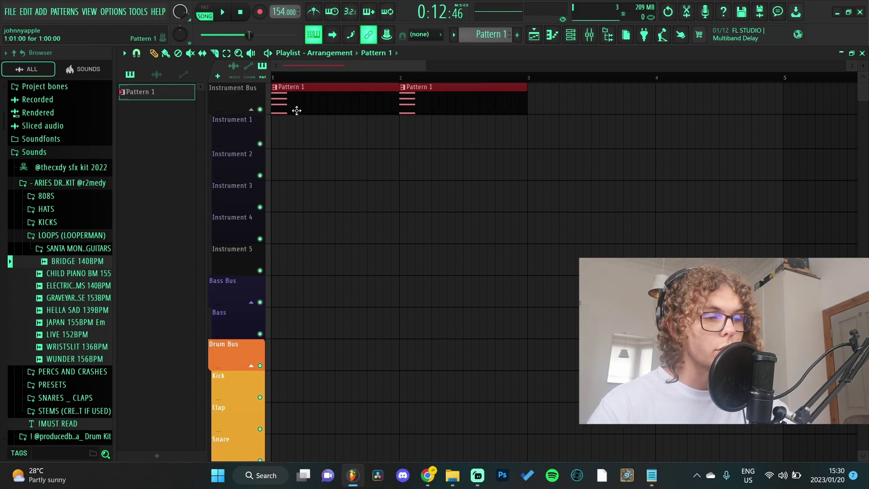
pyautogui.hotkey('ctrl', 'g')
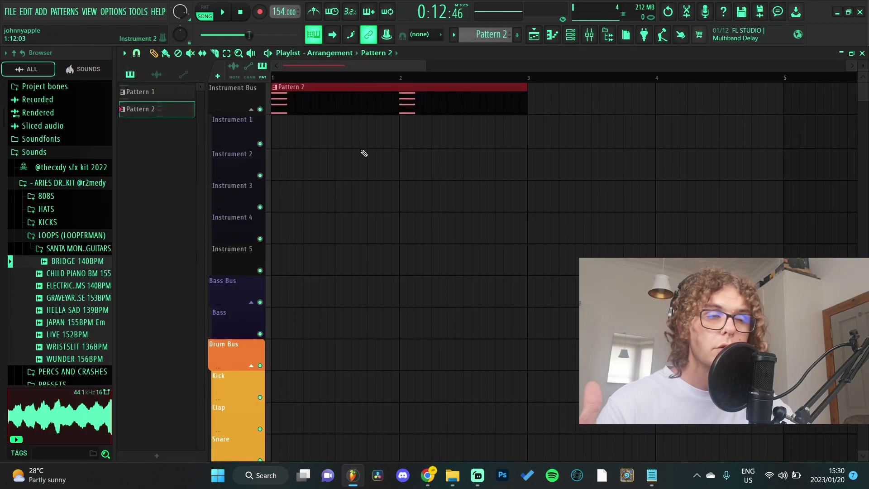
pyautogui.click(312, 167)
pyautogui.scroll(-1, 312, 167)
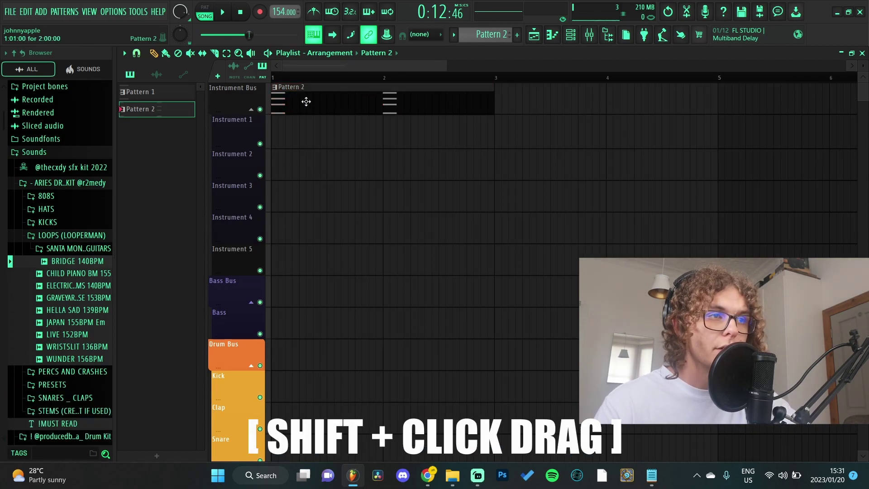
# - Try placing several copies of the Pattern 2 clip at other positions in the playlist
pyautogui.keyDown('shift'); pyautogui.moveTo(306, 102); pyautogui.dragTo(378, 139); pyautogui.keyUp('shift')
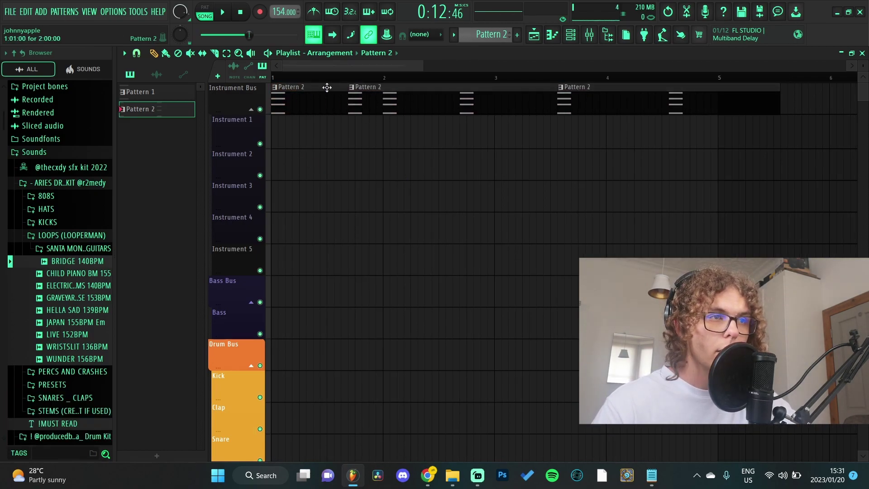
pyautogui.moveTo(326, 87); pyautogui.dragTo(369, 210)
pyautogui.moveTo(301, 93); pyautogui.dragTo(334, 172)
pyautogui.moveTo(303, 95); pyautogui.dragTo(337, 170)
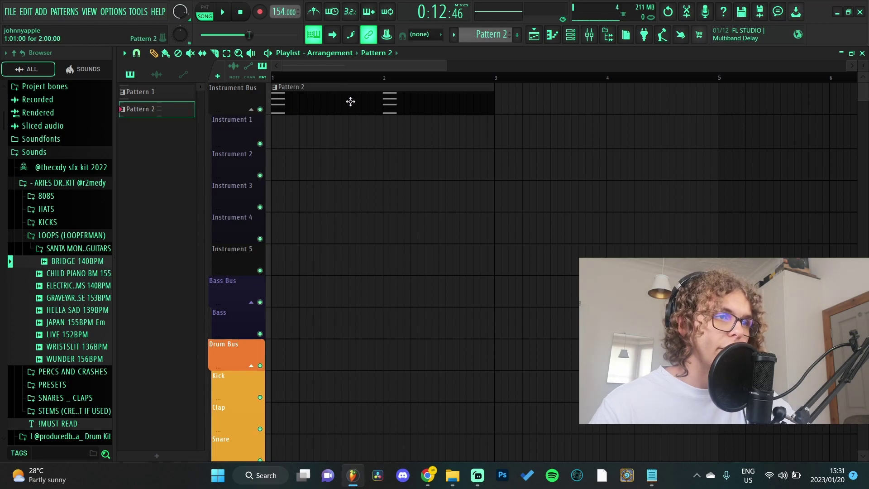
pyautogui.rightClick(159, 114)
pyautogui.click(200, 211)
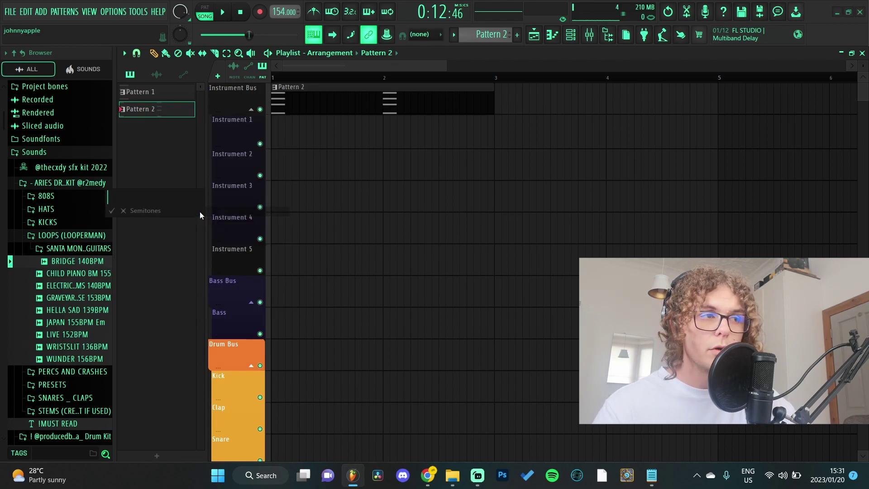
pyautogui.write('+')
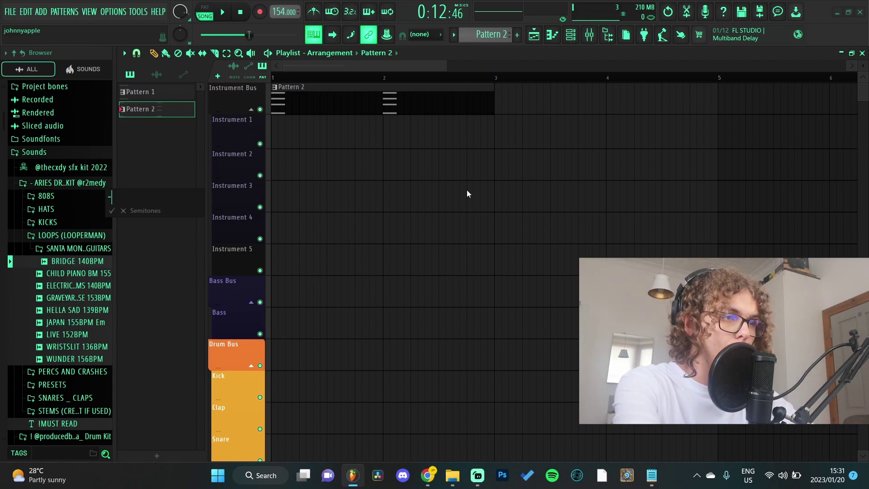
pyautogui.press('BackSpace')
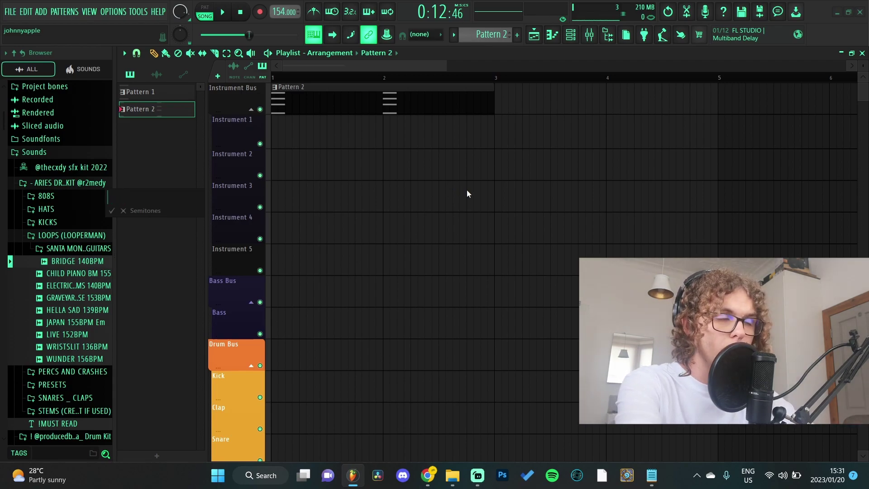
pyautogui.click(124, 211)
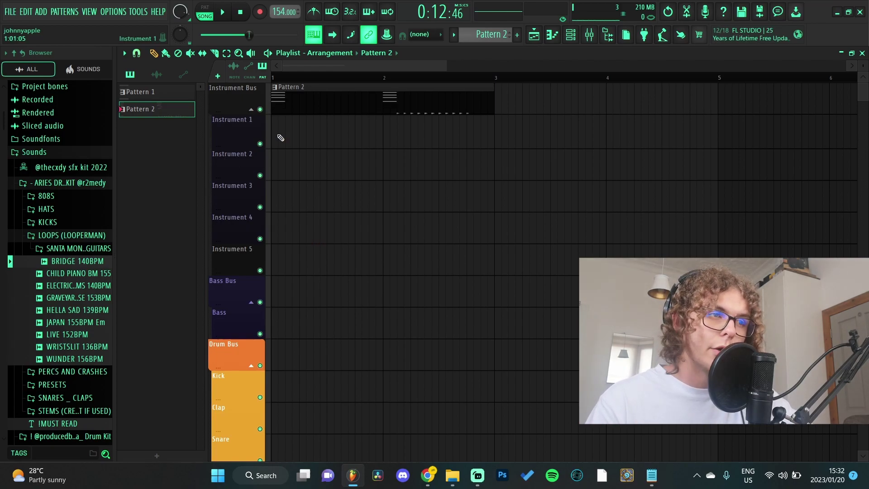
# - Split Pattern 2 by channel into separate patterns for each instrument
pyautogui.click(456, 37)
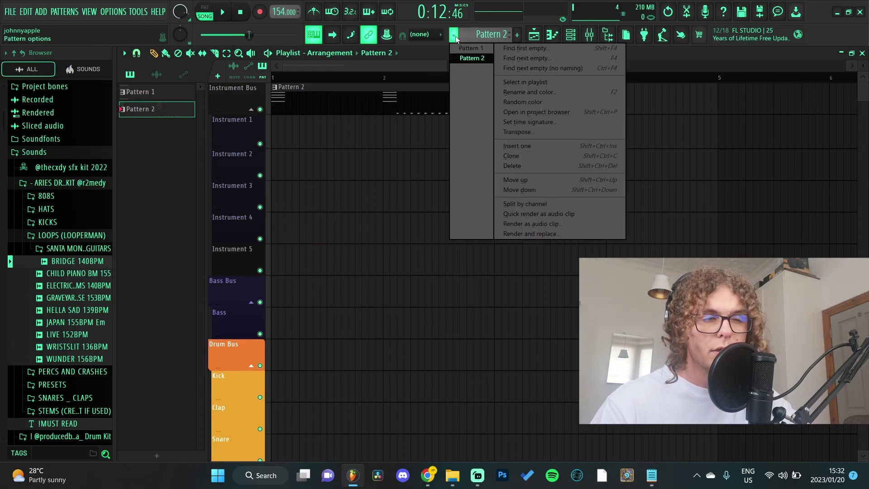
pyautogui.click(339, 74)
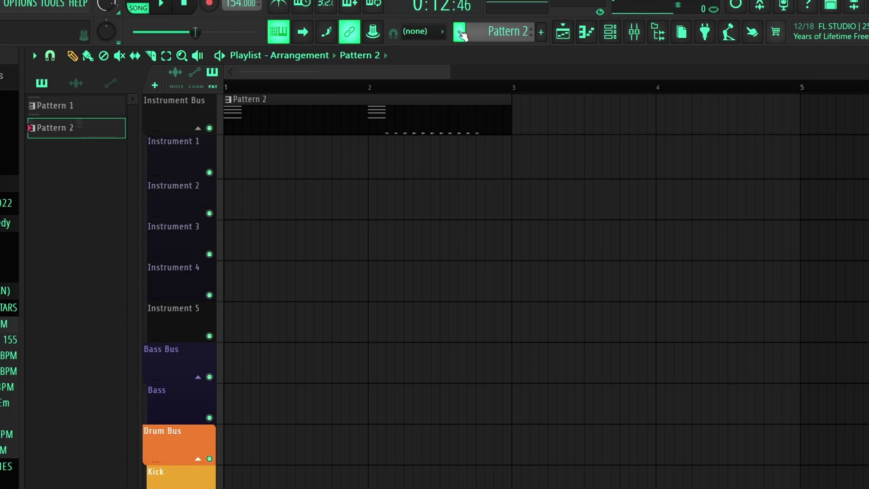
pyautogui.click(462, 36)
pyautogui.click(565, 246)
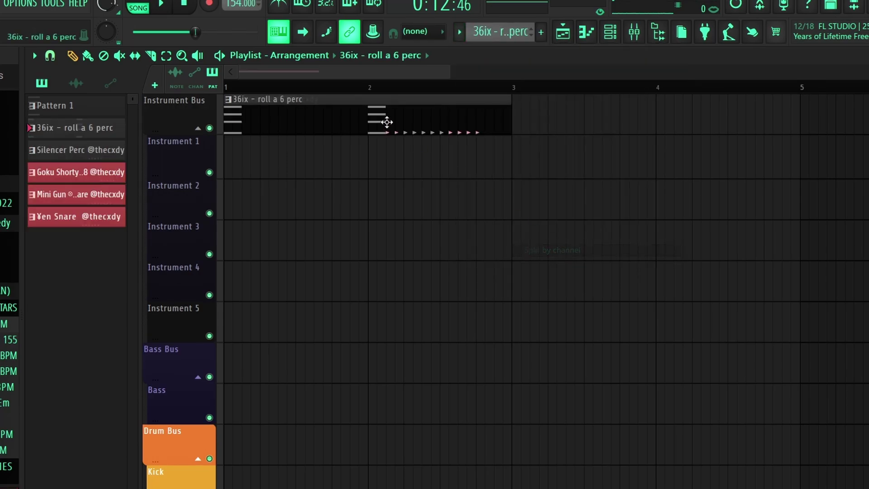
# - Try moving the split pattern's clip to lower tracks in the playlist
pyautogui.moveTo(365, 112); pyautogui.dragTo(334, 200)
pyautogui.moveTo(322, 113); pyautogui.dragTo(316, 154)
pyautogui.click(296, 87)
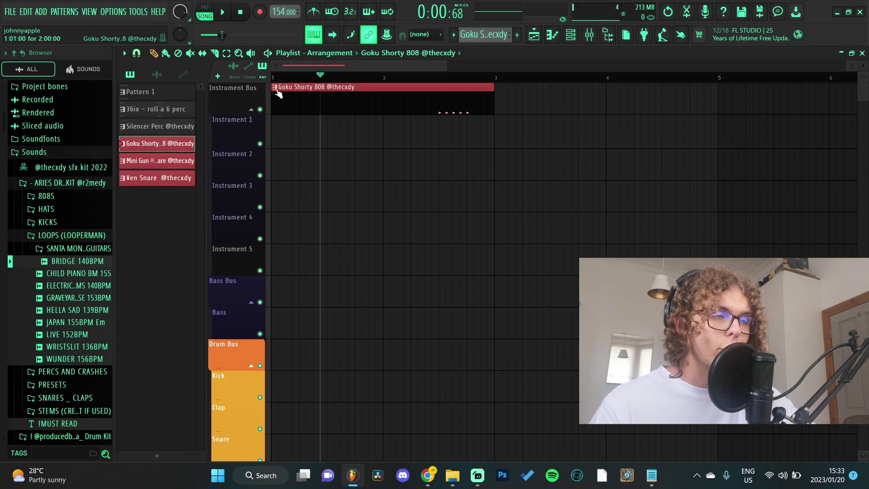
# - Make the Goku Shorty 808 clip in the playlist unique, confirming it even though it is used only once
pyautogui.rightClick(277, 90)
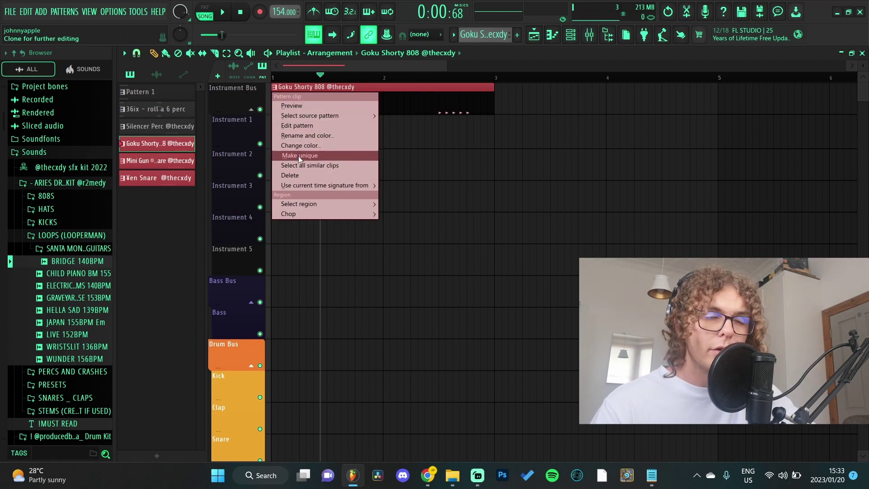
pyautogui.click(284, 88)
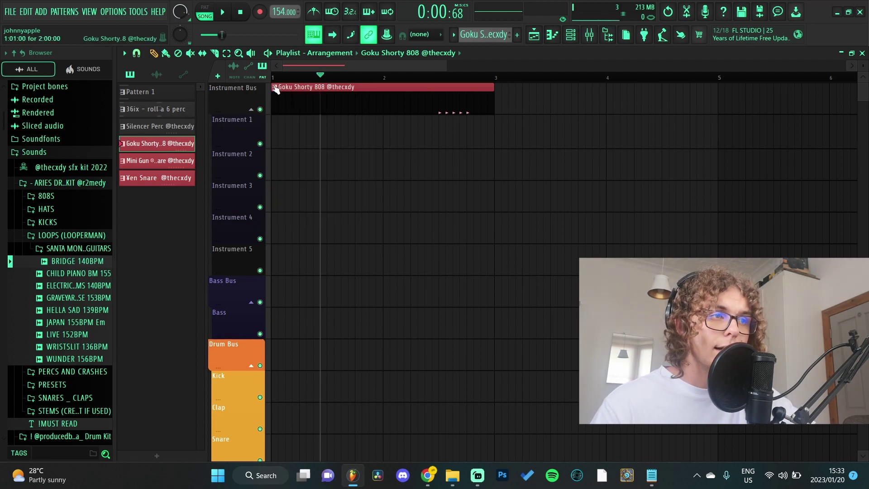
pyautogui.rightClick(275, 88)
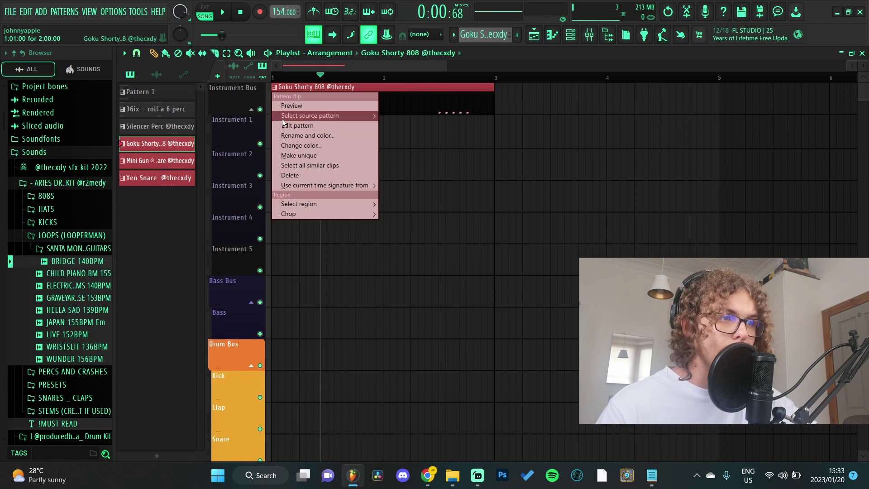
pyautogui.click(288, 157)
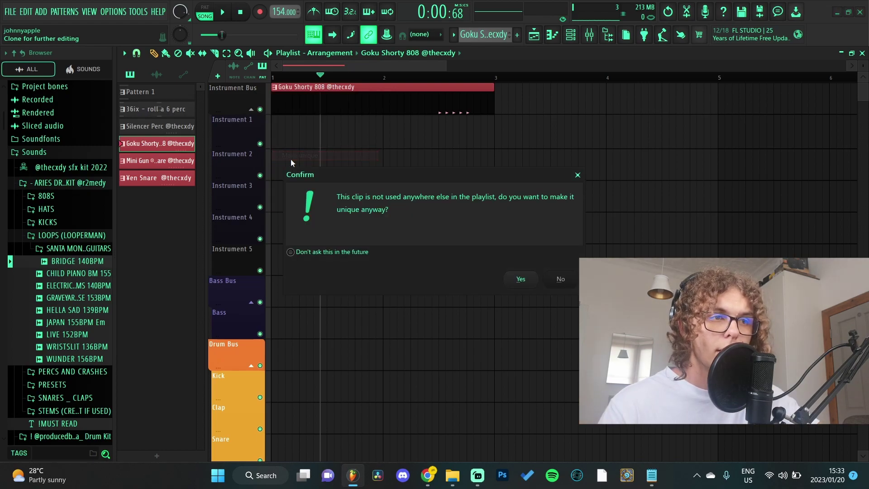
pyautogui.click(521, 278)
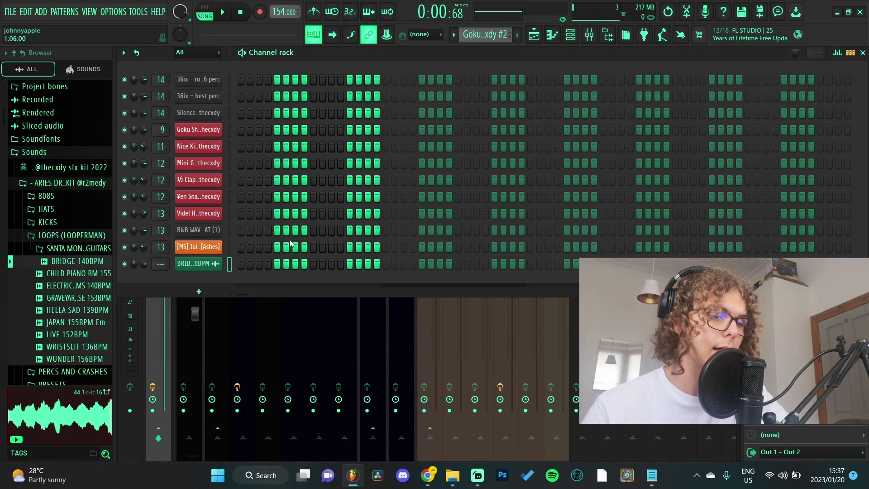
# - Route the BRIDGE 140BPM channel to mixer track 17 and show the mixer
pyautogui.hotkey('ctrl', 'l')
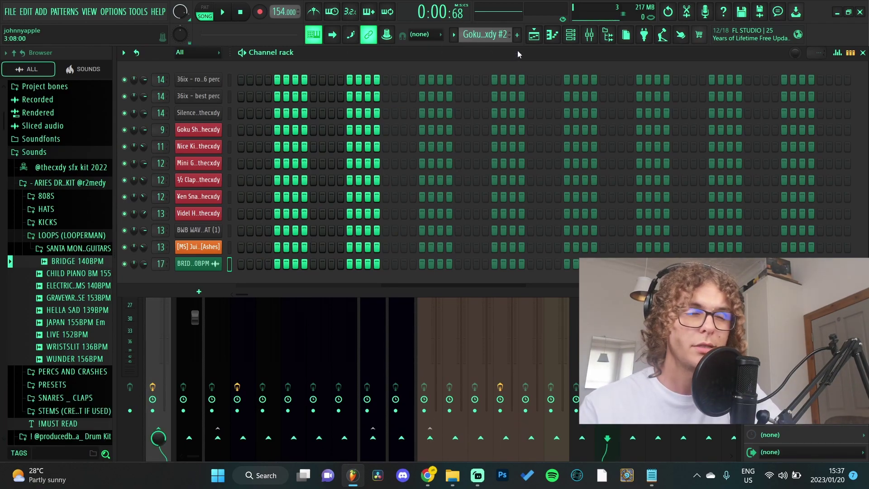
pyautogui.press('F9')
# - Copy the complete mixer track state of the Hat track on insert 13 onto mixer track 20
pyautogui.click(510, 161)
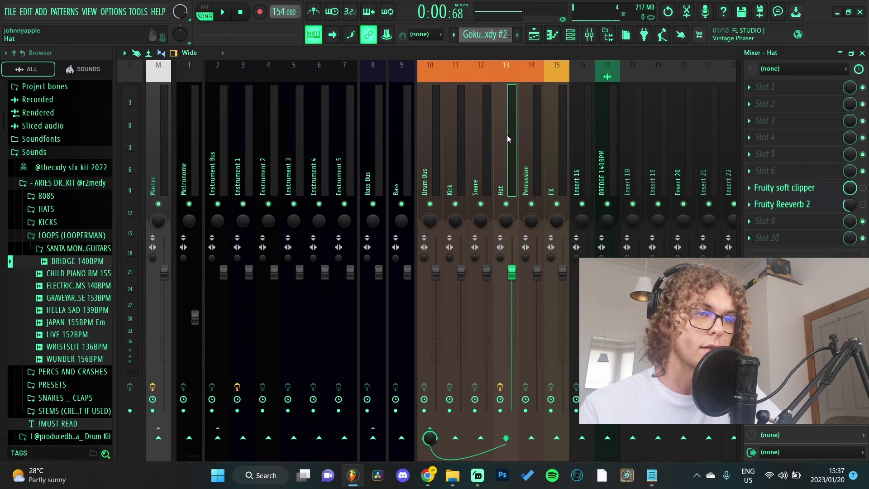
pyautogui.rightClick(505, 148)
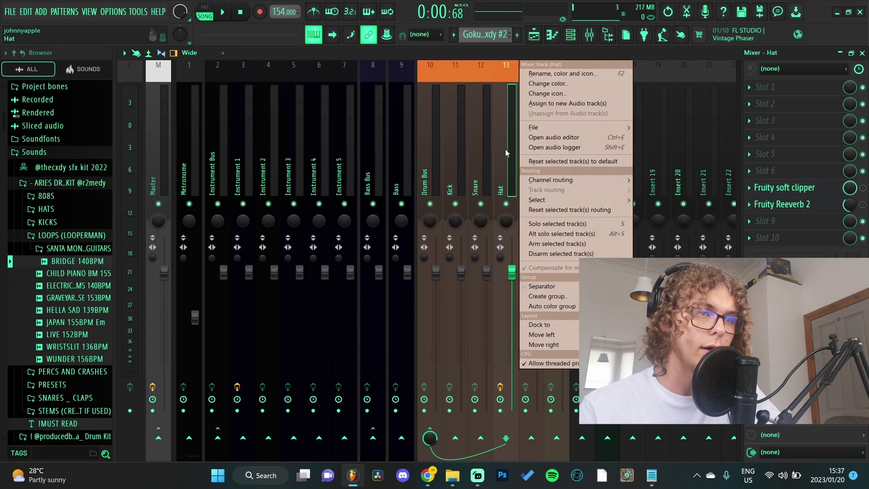
pyautogui.moveTo(543, 126)
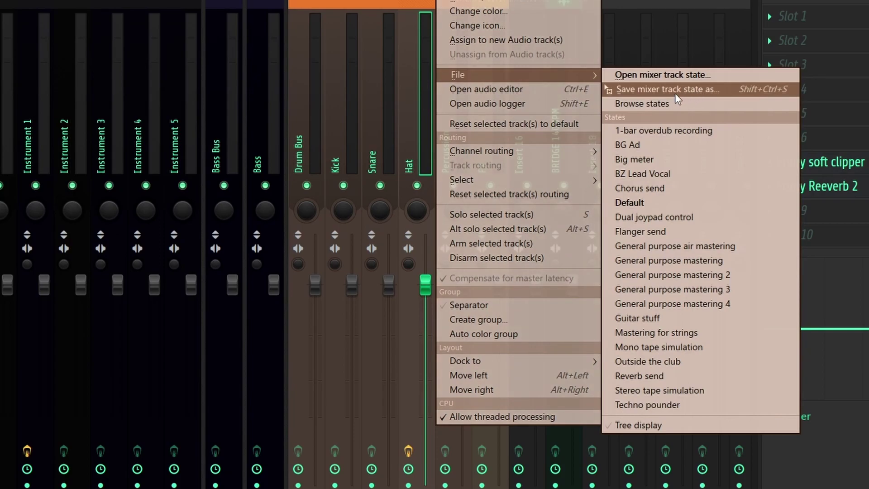
pyautogui.moveTo(675, 93); pyautogui.dragTo(680, 123)
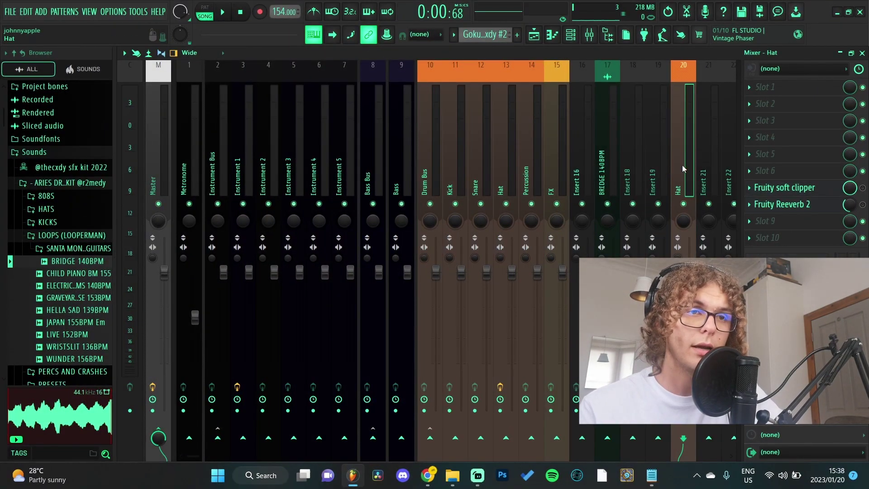
# - Copy the Fruity Reeverb 2 effect with its settings from the Hat track on insert 20 to Insert 21
pyautogui.click(749, 206)
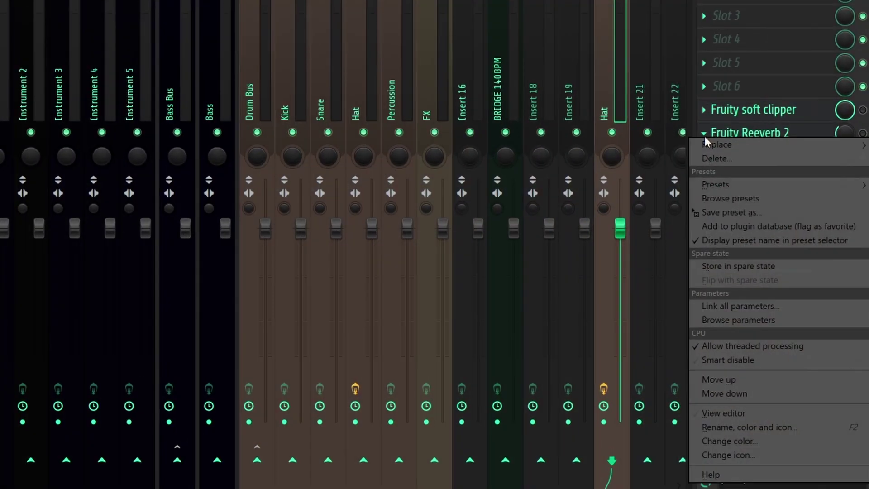
pyautogui.moveTo(727, 215); pyautogui.dragTo(651, 132)
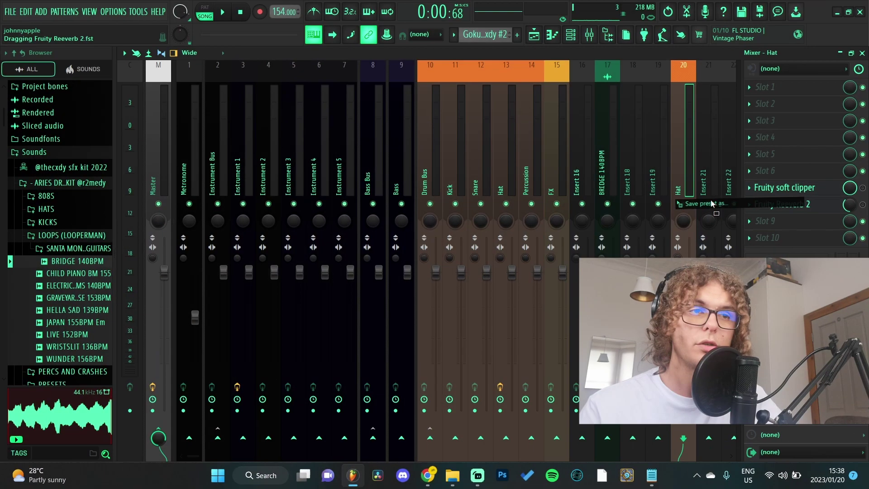
pyautogui.moveTo(711, 204); pyautogui.dragTo(710, 151)
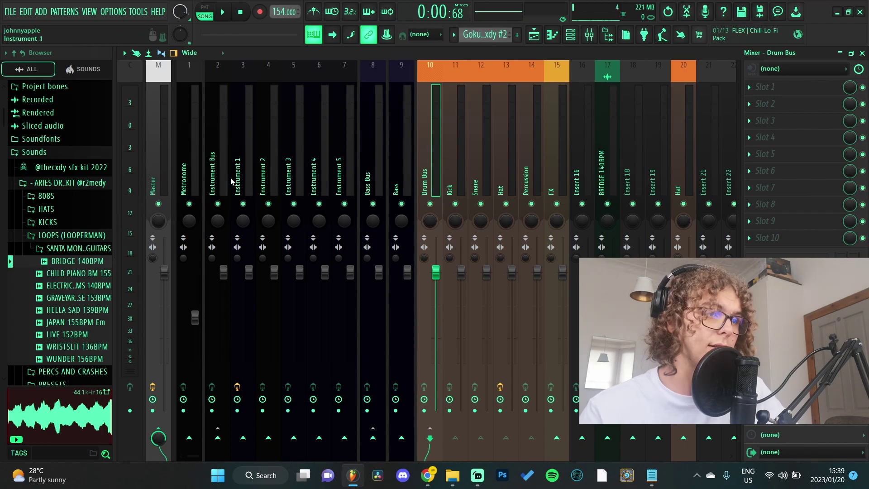
# - Examine the routing of the Instrument Bus, its instrument tracks, the Bass Bus and the Drum Bus in the mixer
pyautogui.click(219, 170)
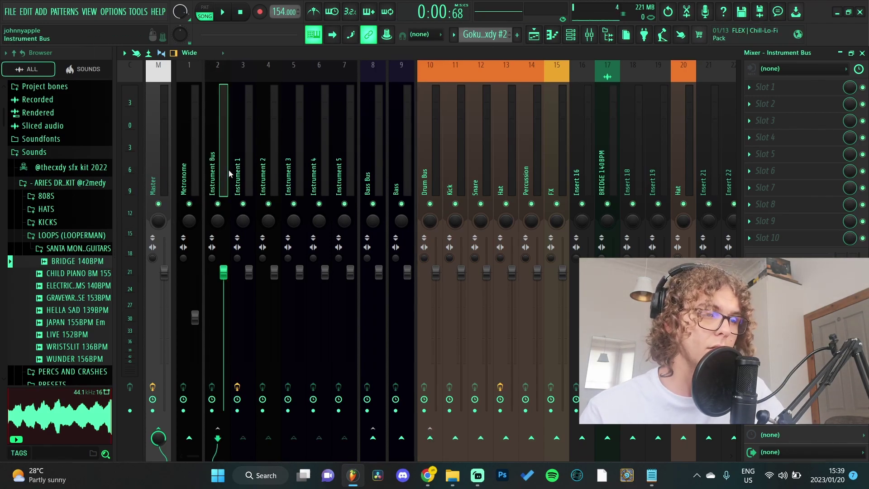
pyautogui.click(241, 173)
pyautogui.click(348, 180)
pyautogui.click(247, 184)
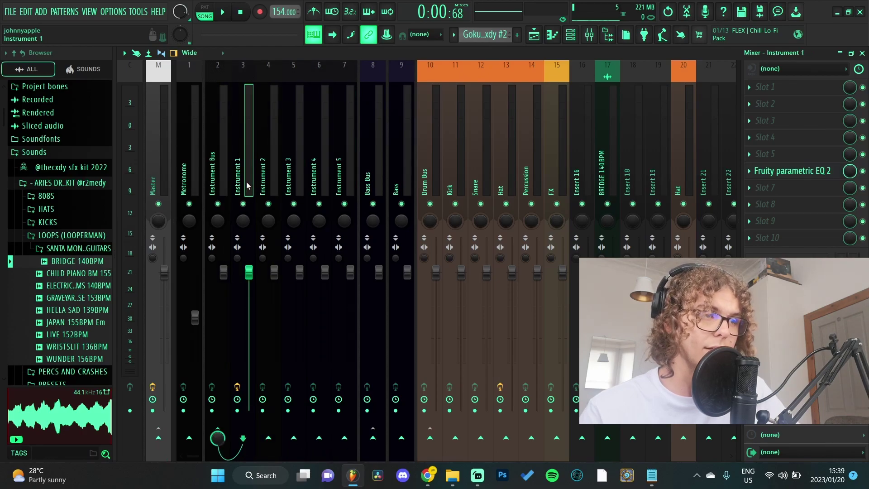
pyautogui.click(212, 172)
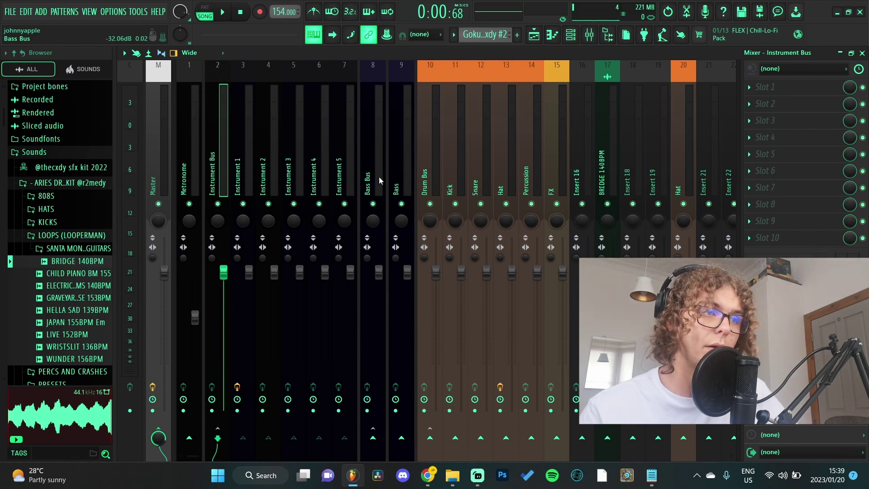
pyautogui.click(378, 176)
pyautogui.click(420, 162)
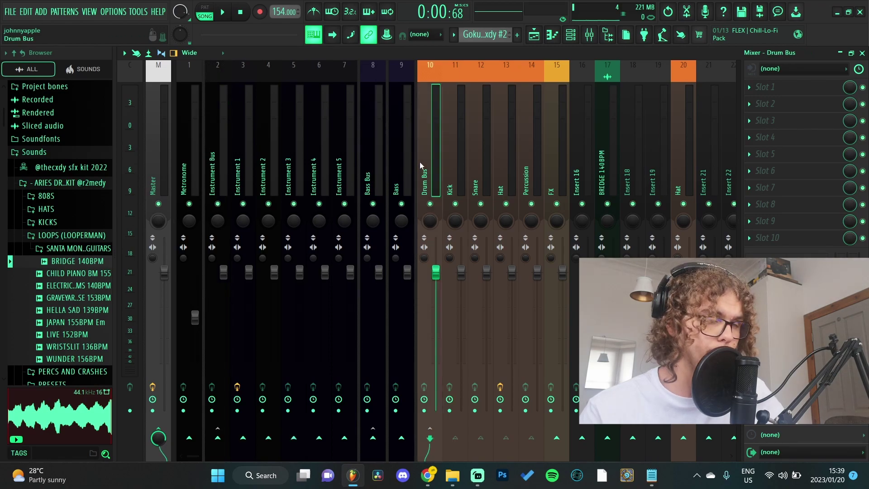